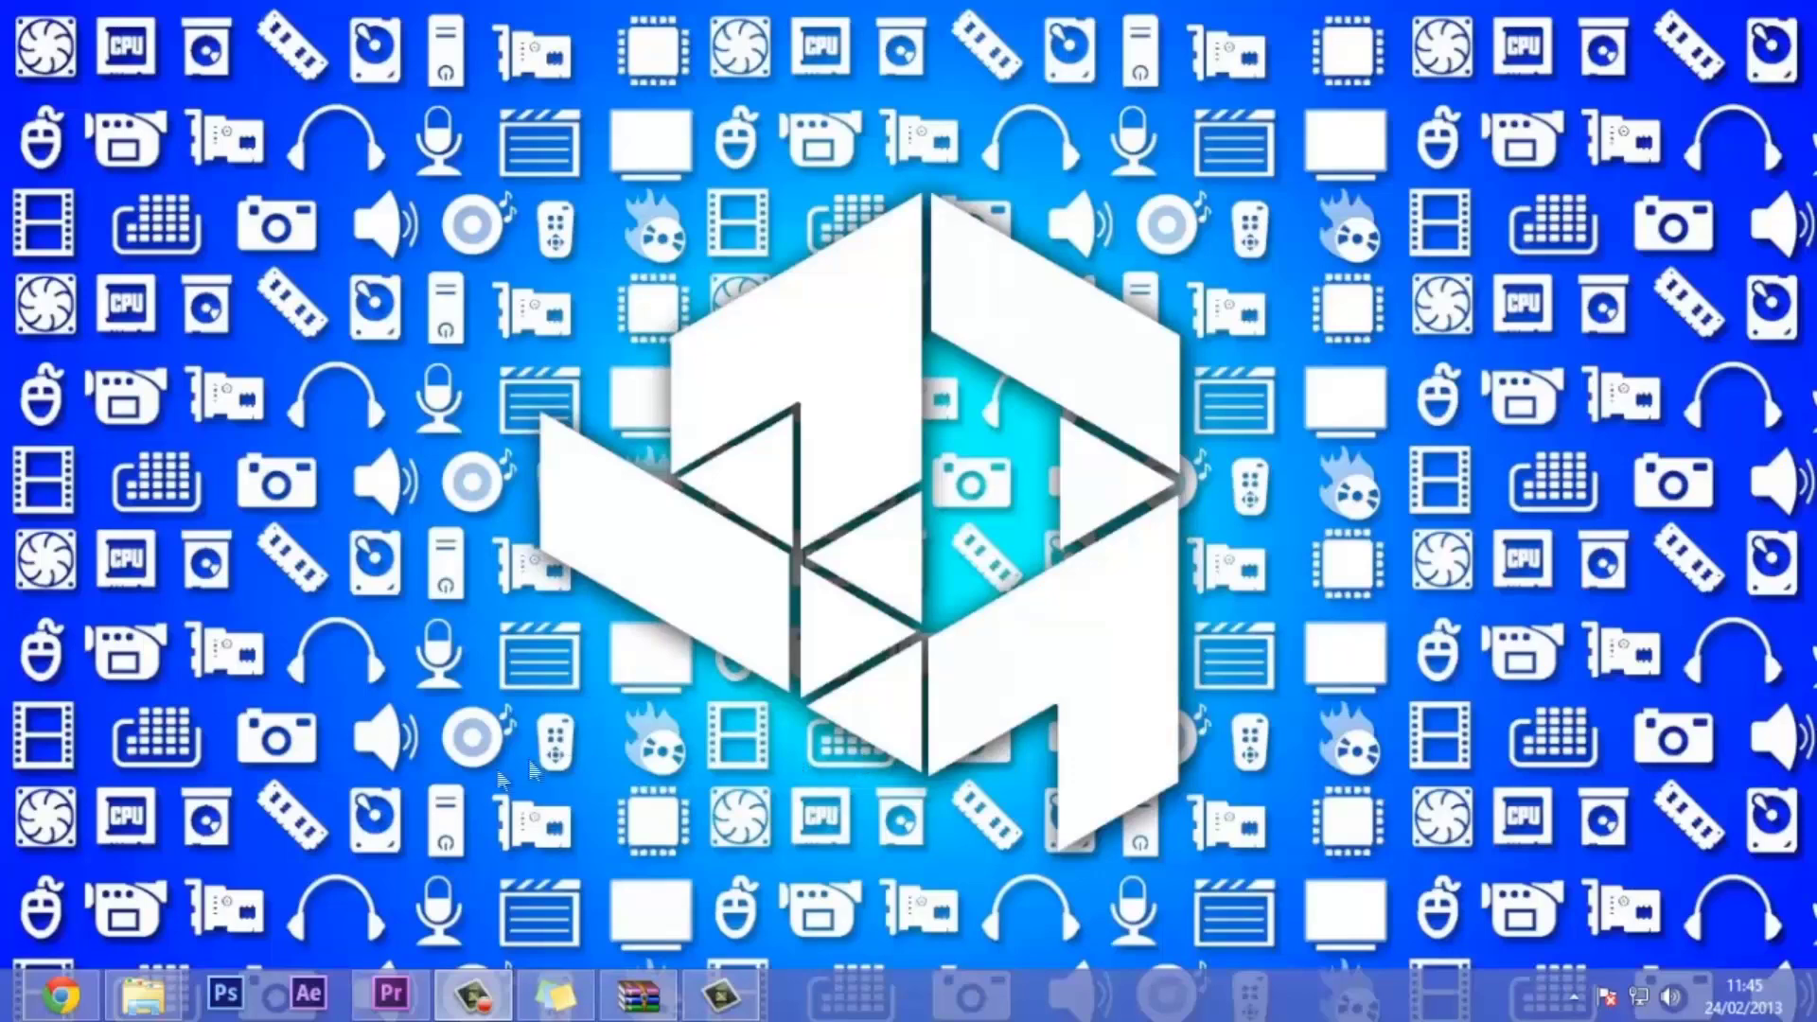
Step: Bring Premiere Pro forward and scrub Sequence 01 to 00;00;06;00 to preview the Technicia Studios outro
click(391, 993)
mouse_move(885, 670)
mouse_down()
mouse_move(851, 674)
mouse_move(883, 734)
mouse_move(851, 683)
mouse_move(888, 696)
mouse_up()
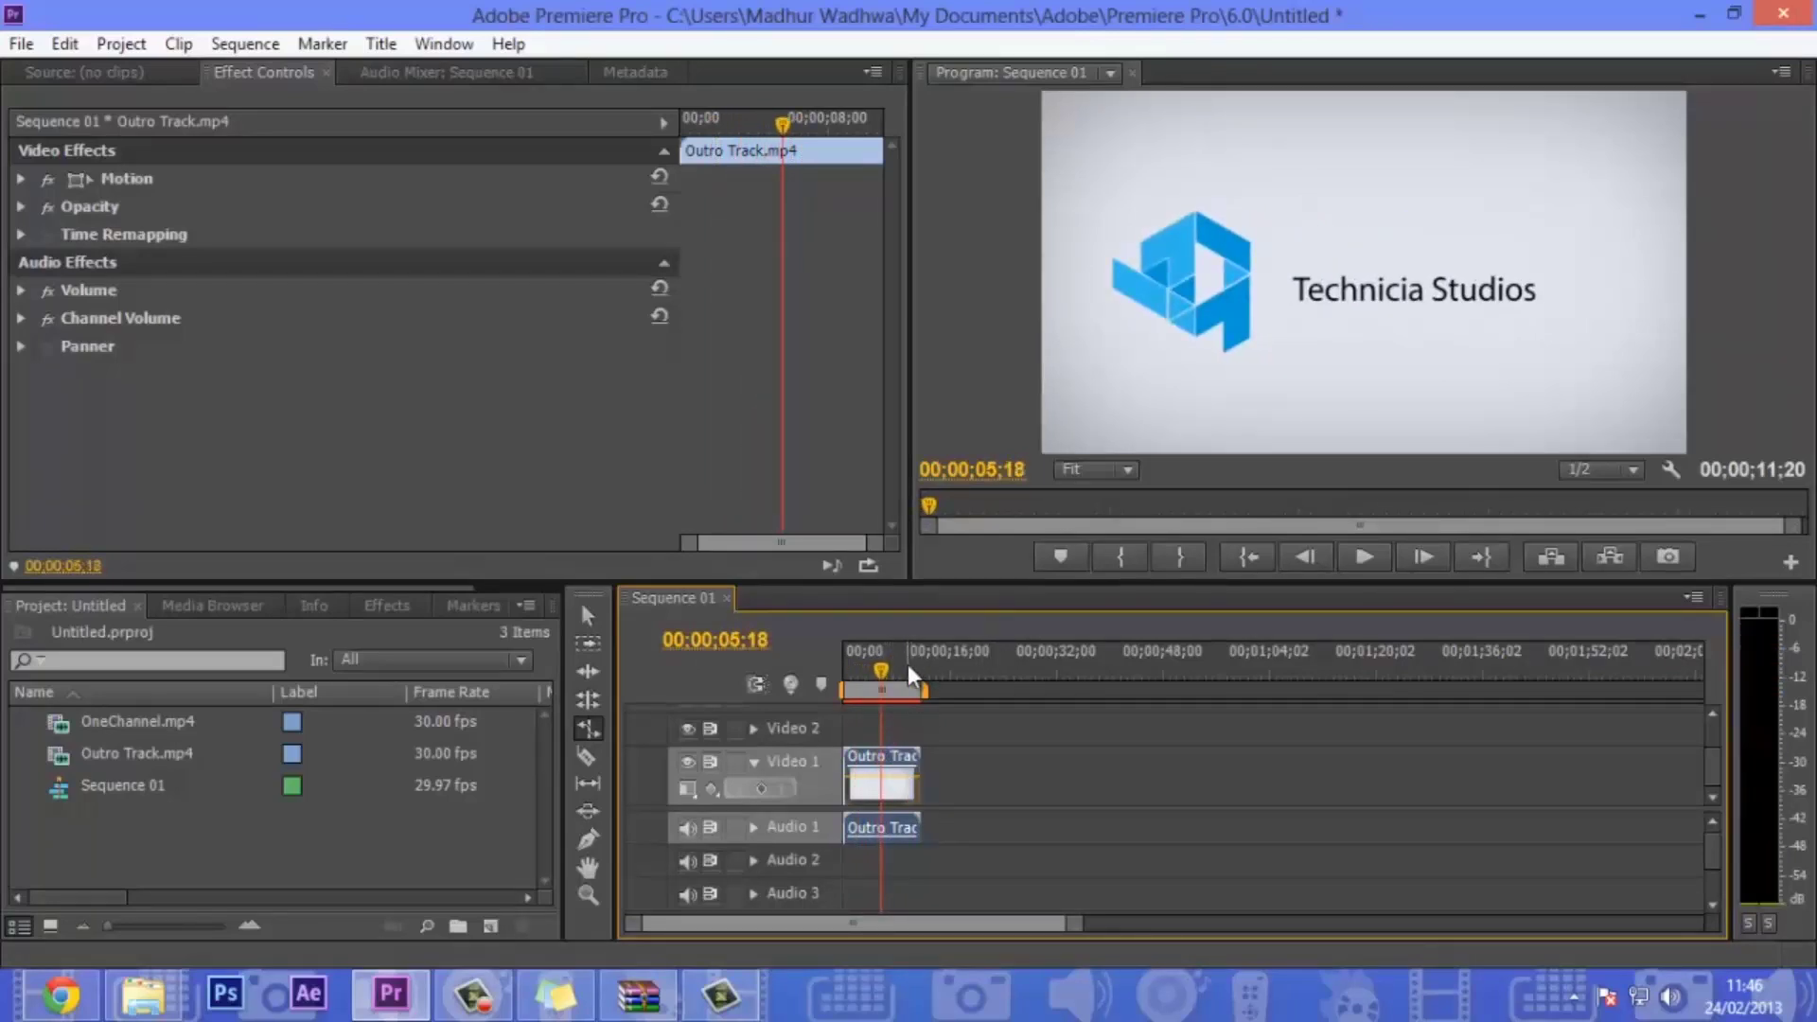
drag(889, 689, 885, 781)
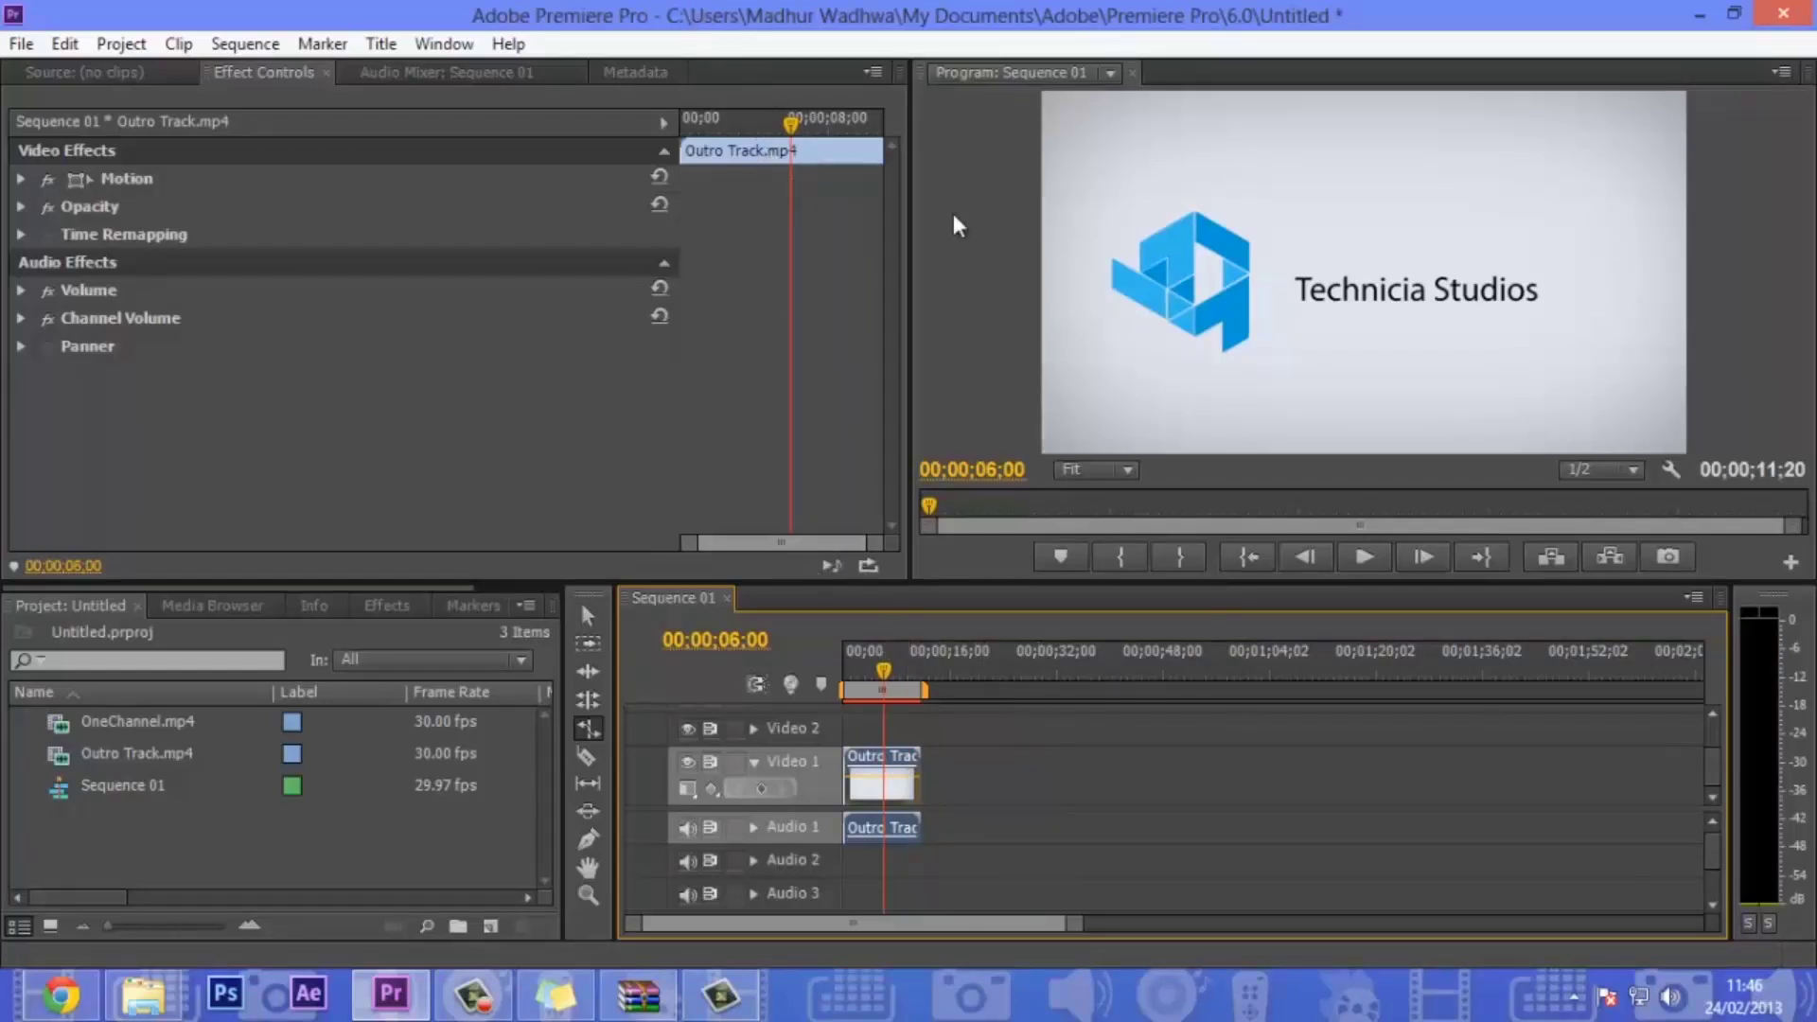
Step: Open File > Export > Media for Sequence 01, scrub the export preview, and move the dialog right
click(21, 44)
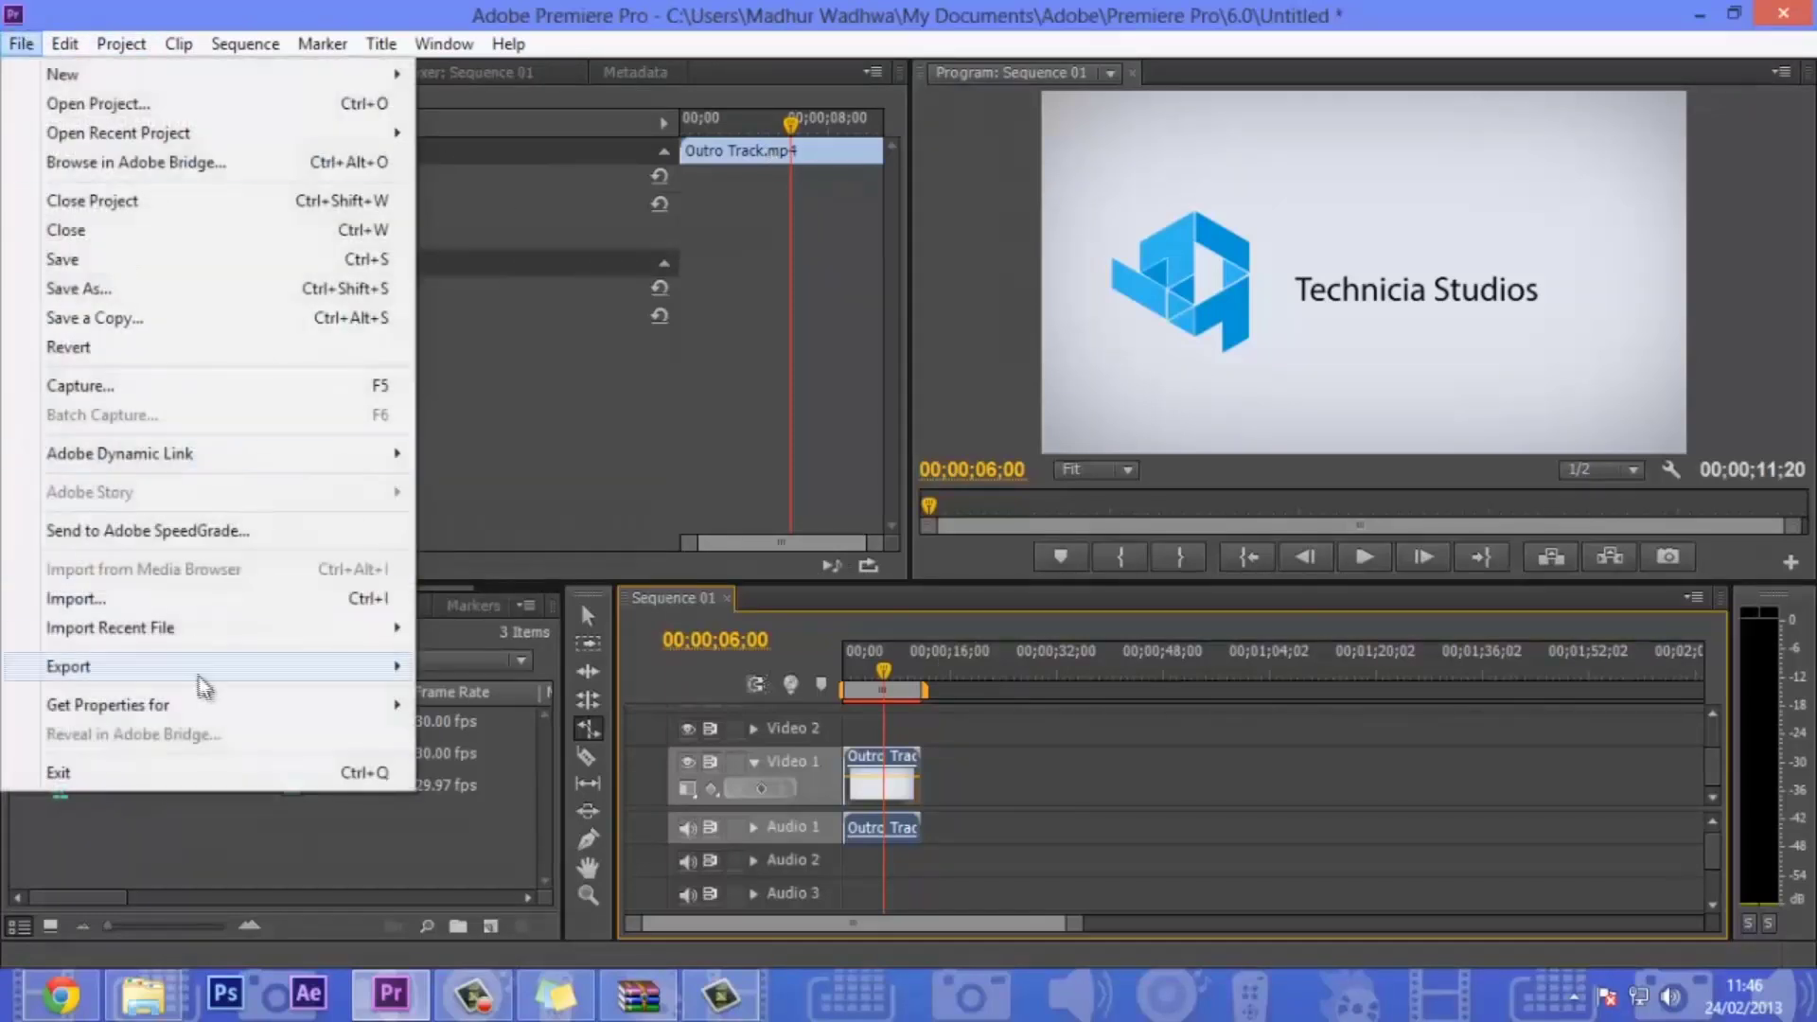
mouse_move(425, 674)
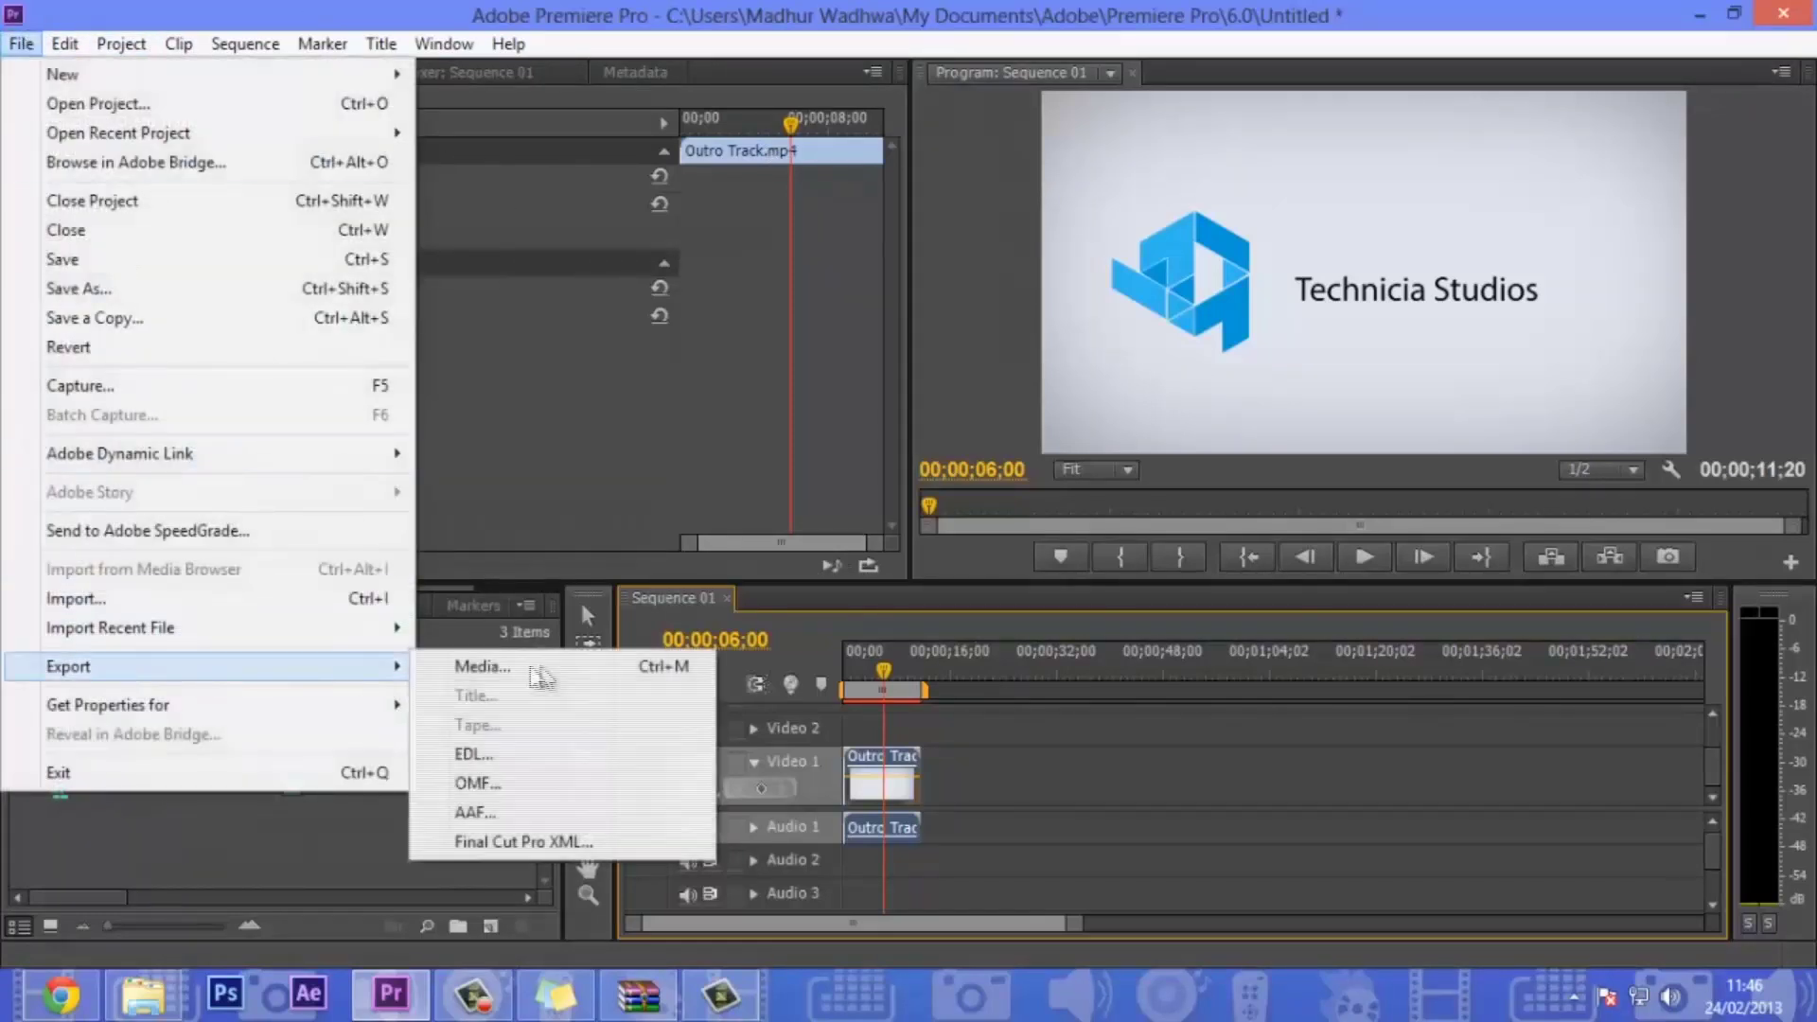
click(543, 664)
drag(735, 831, 597, 833)
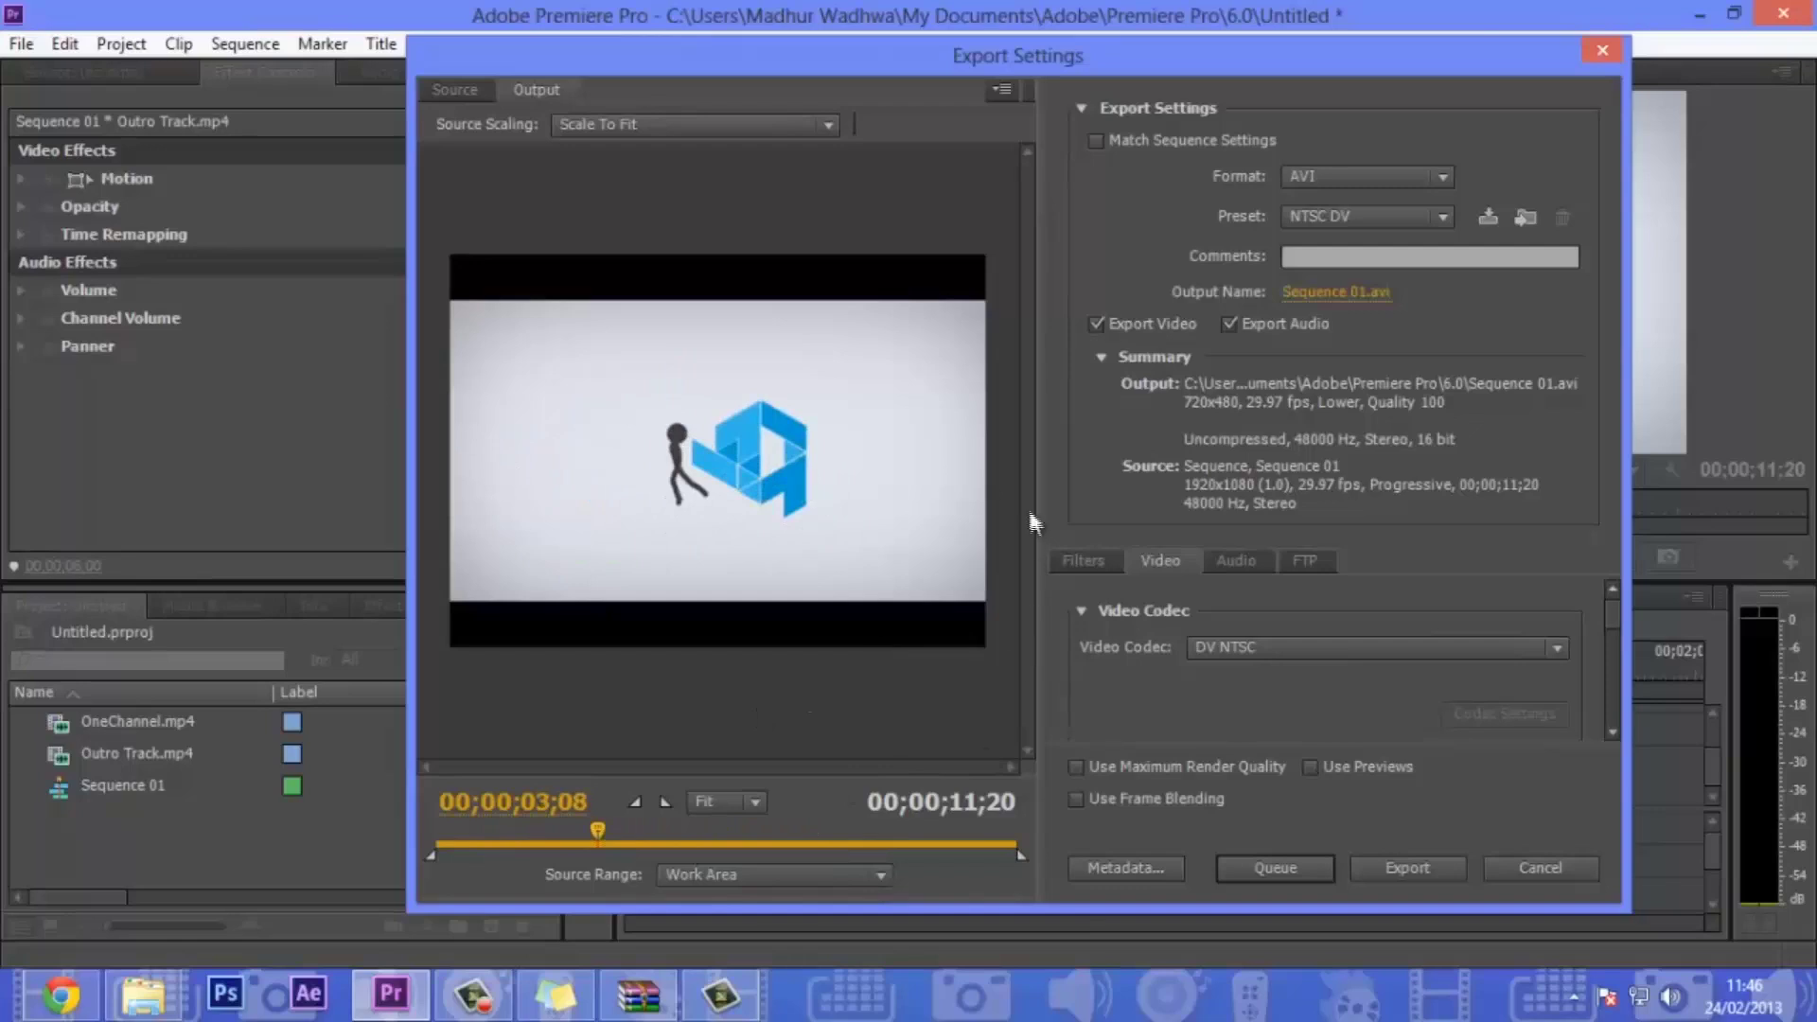
drag(1051, 58, 1199, 46)
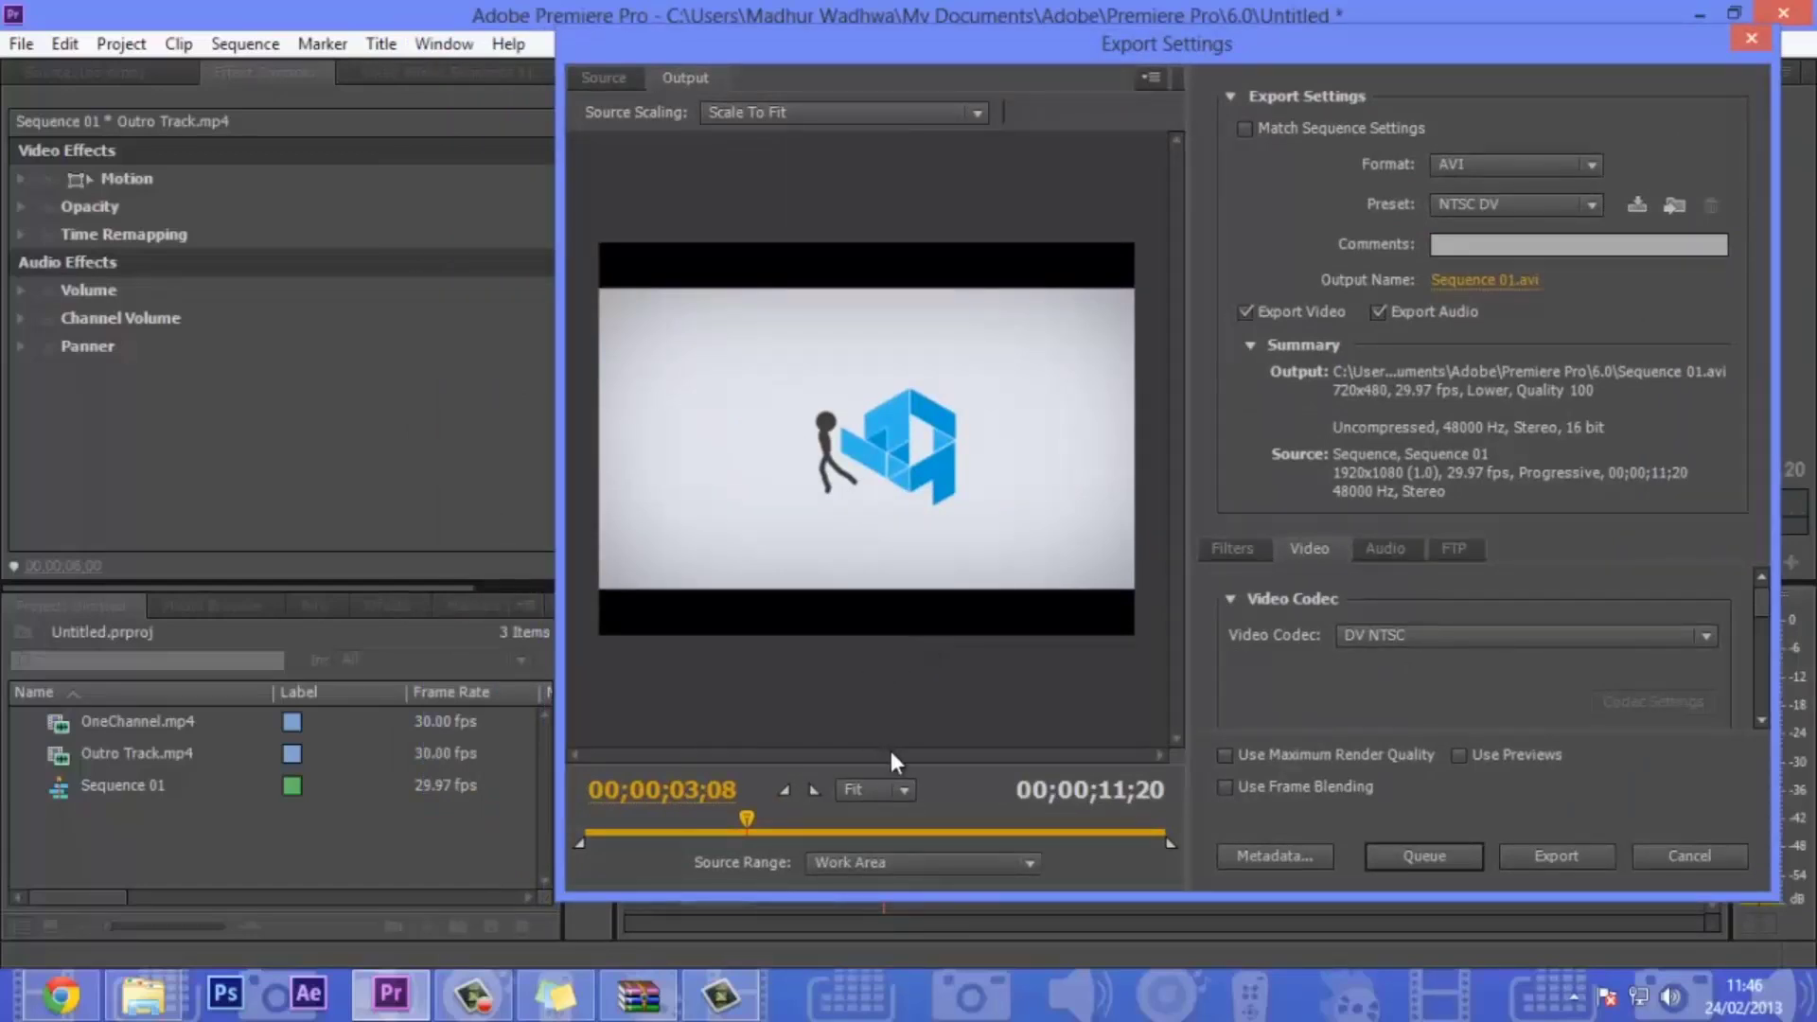
Step: Toggle Match Sequence Settings on and back off, then list the export formats with AVI current
click(1245, 128)
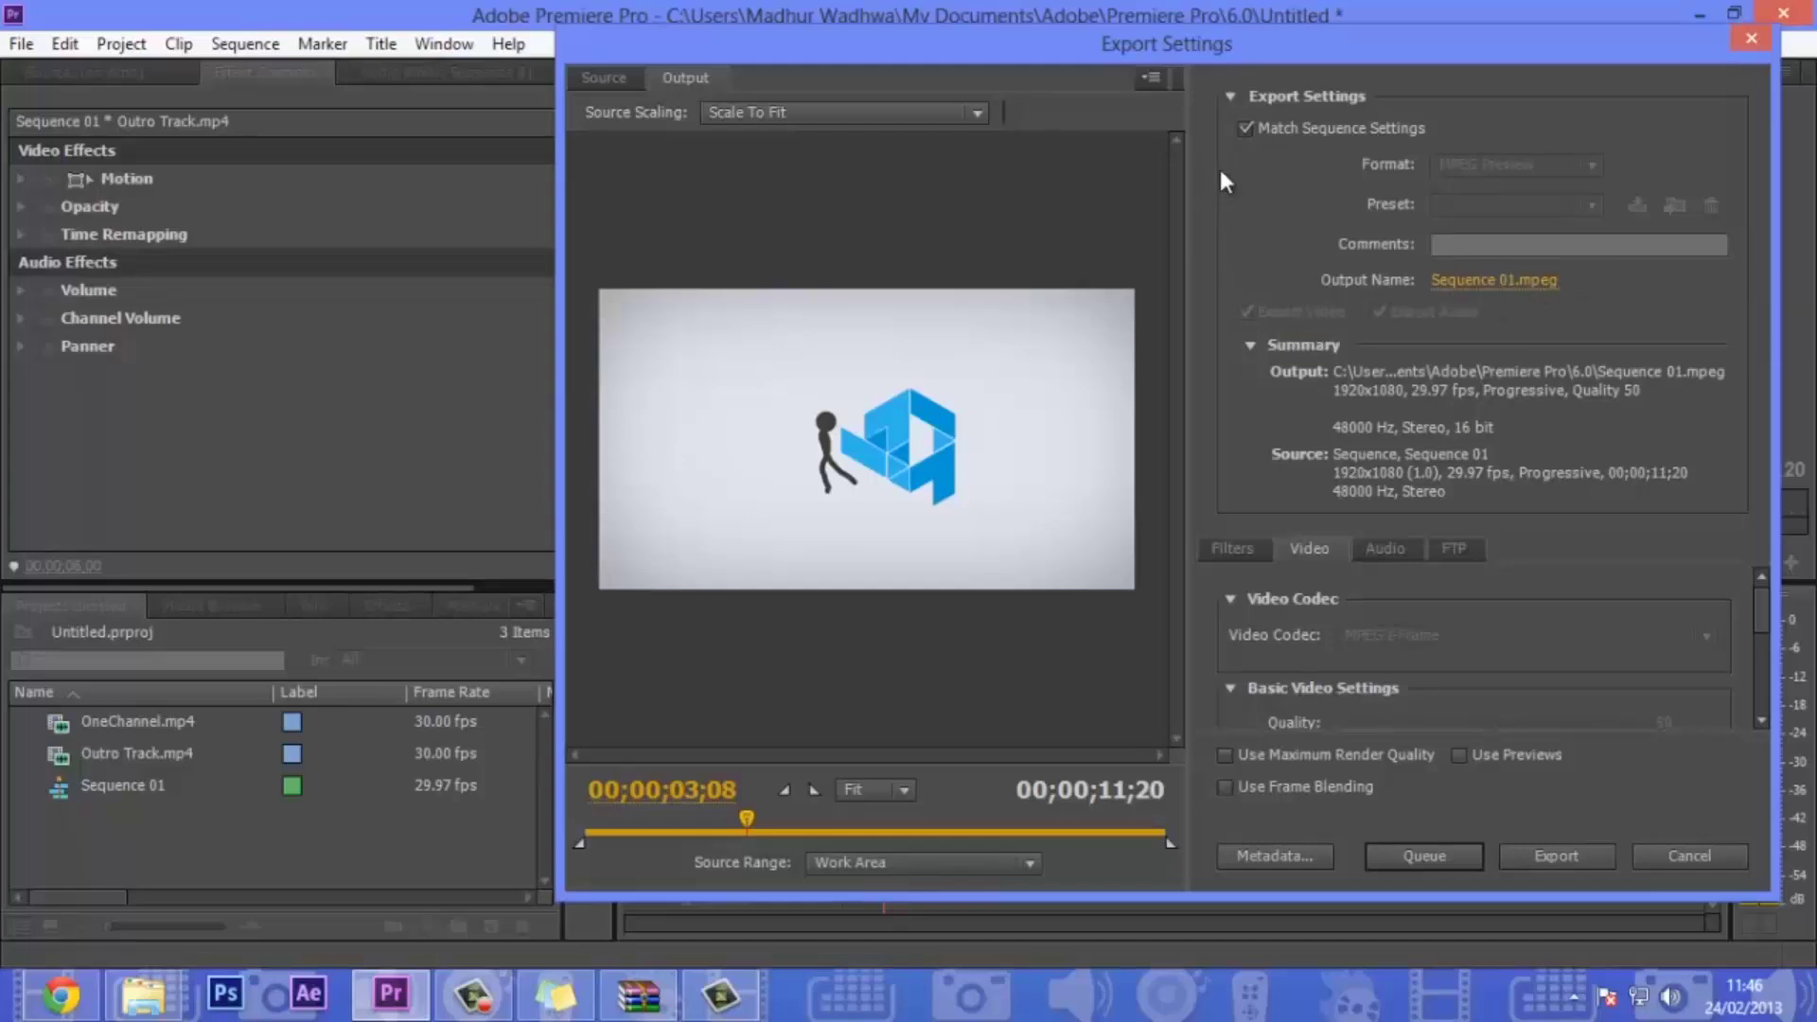
click(1244, 127)
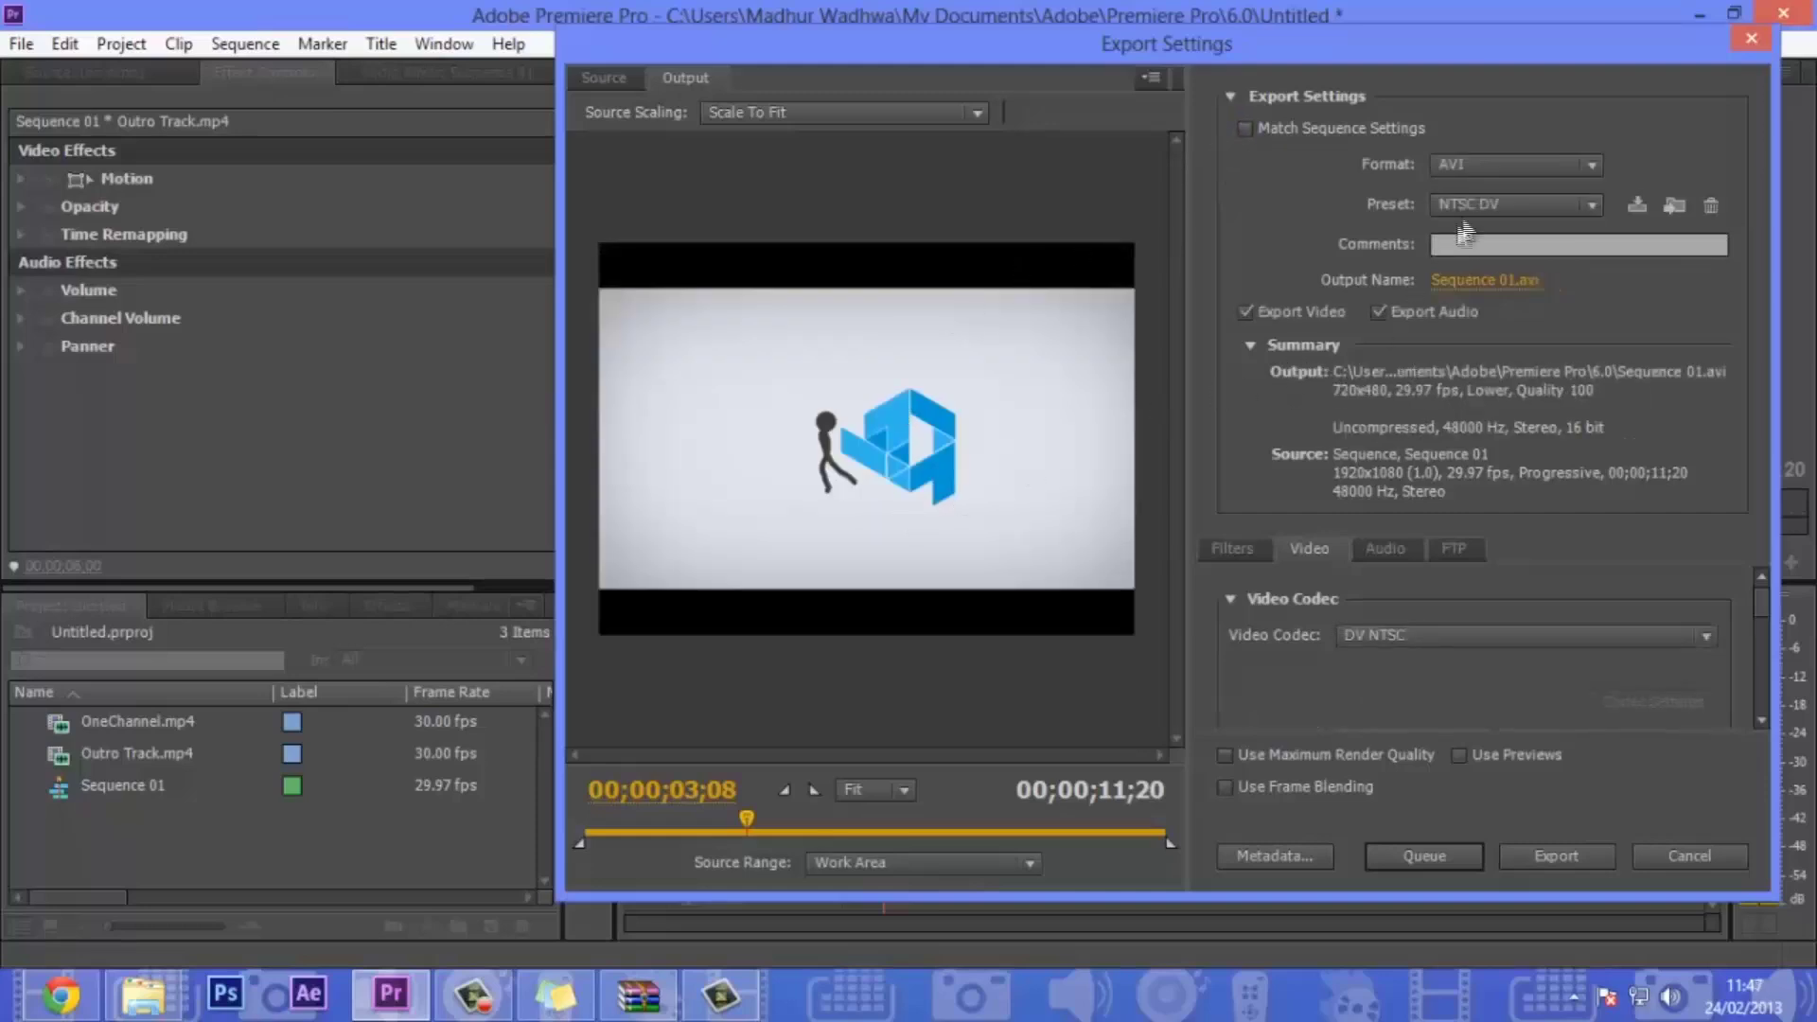
click(1512, 168)
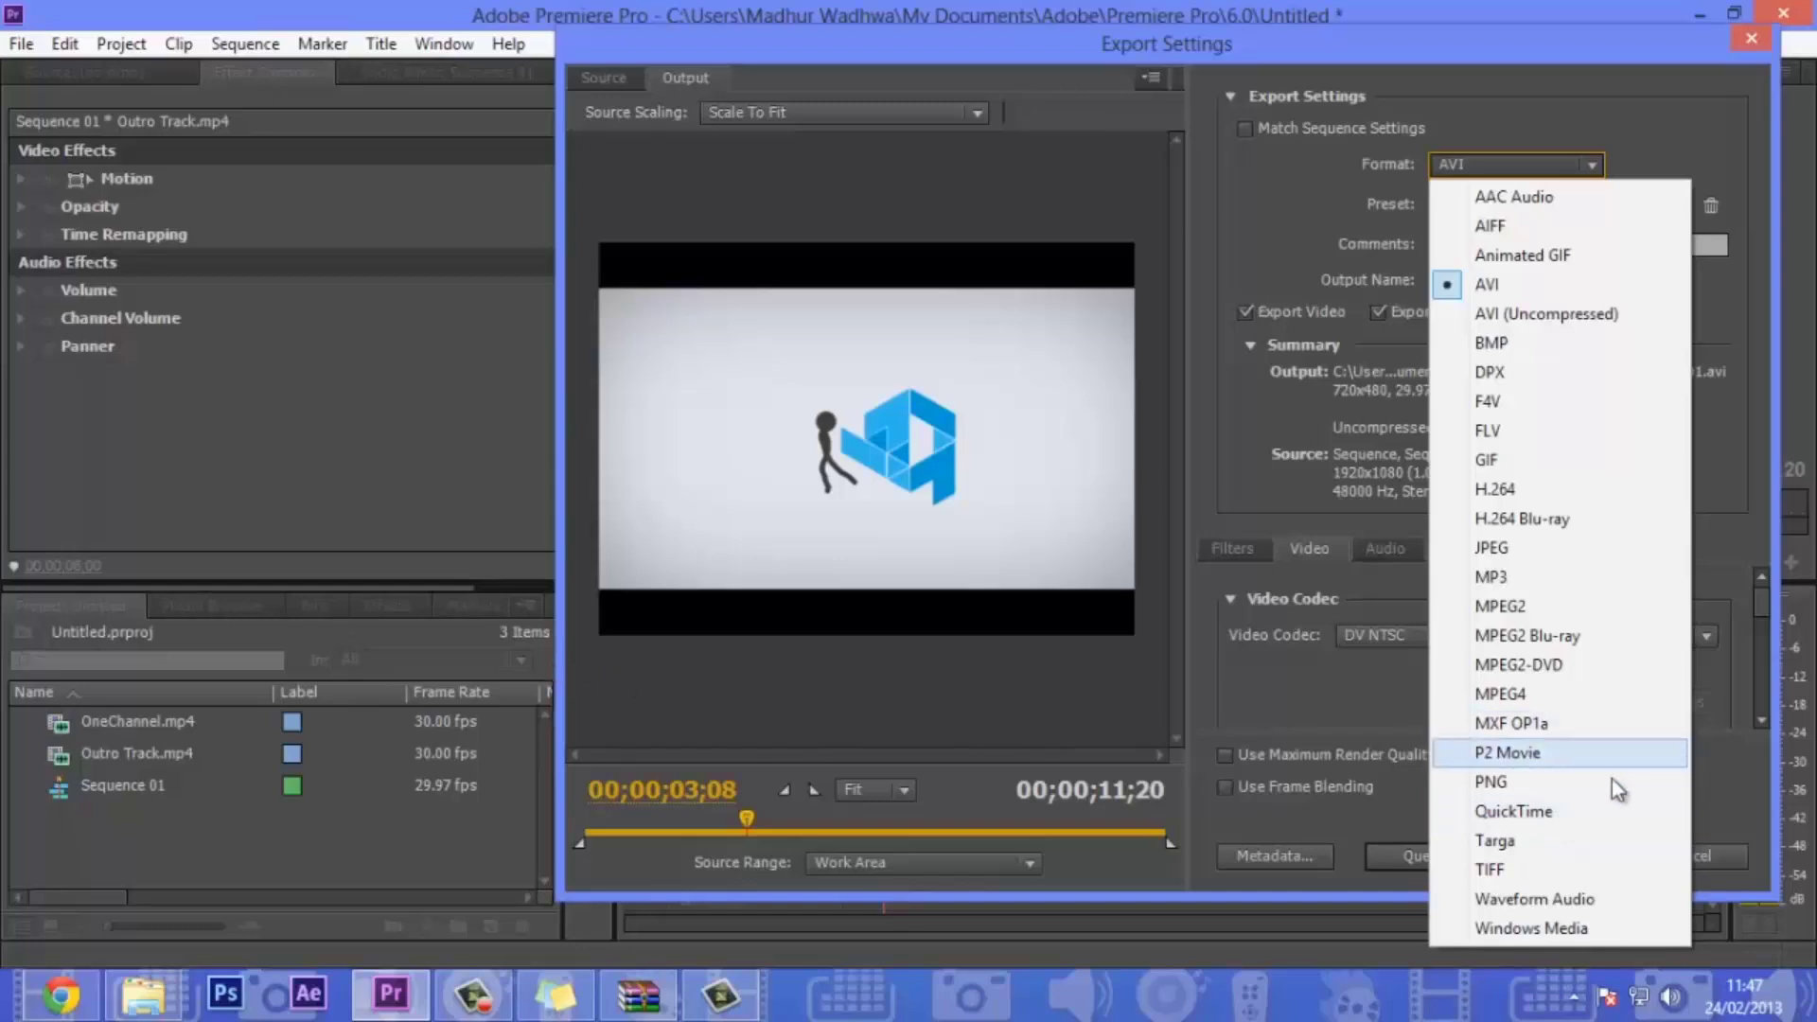
Step: Set the export format to QuickTime, giving the HD 1080i 29.97 H.264 preset and Sequence 01.mov
click(1563, 809)
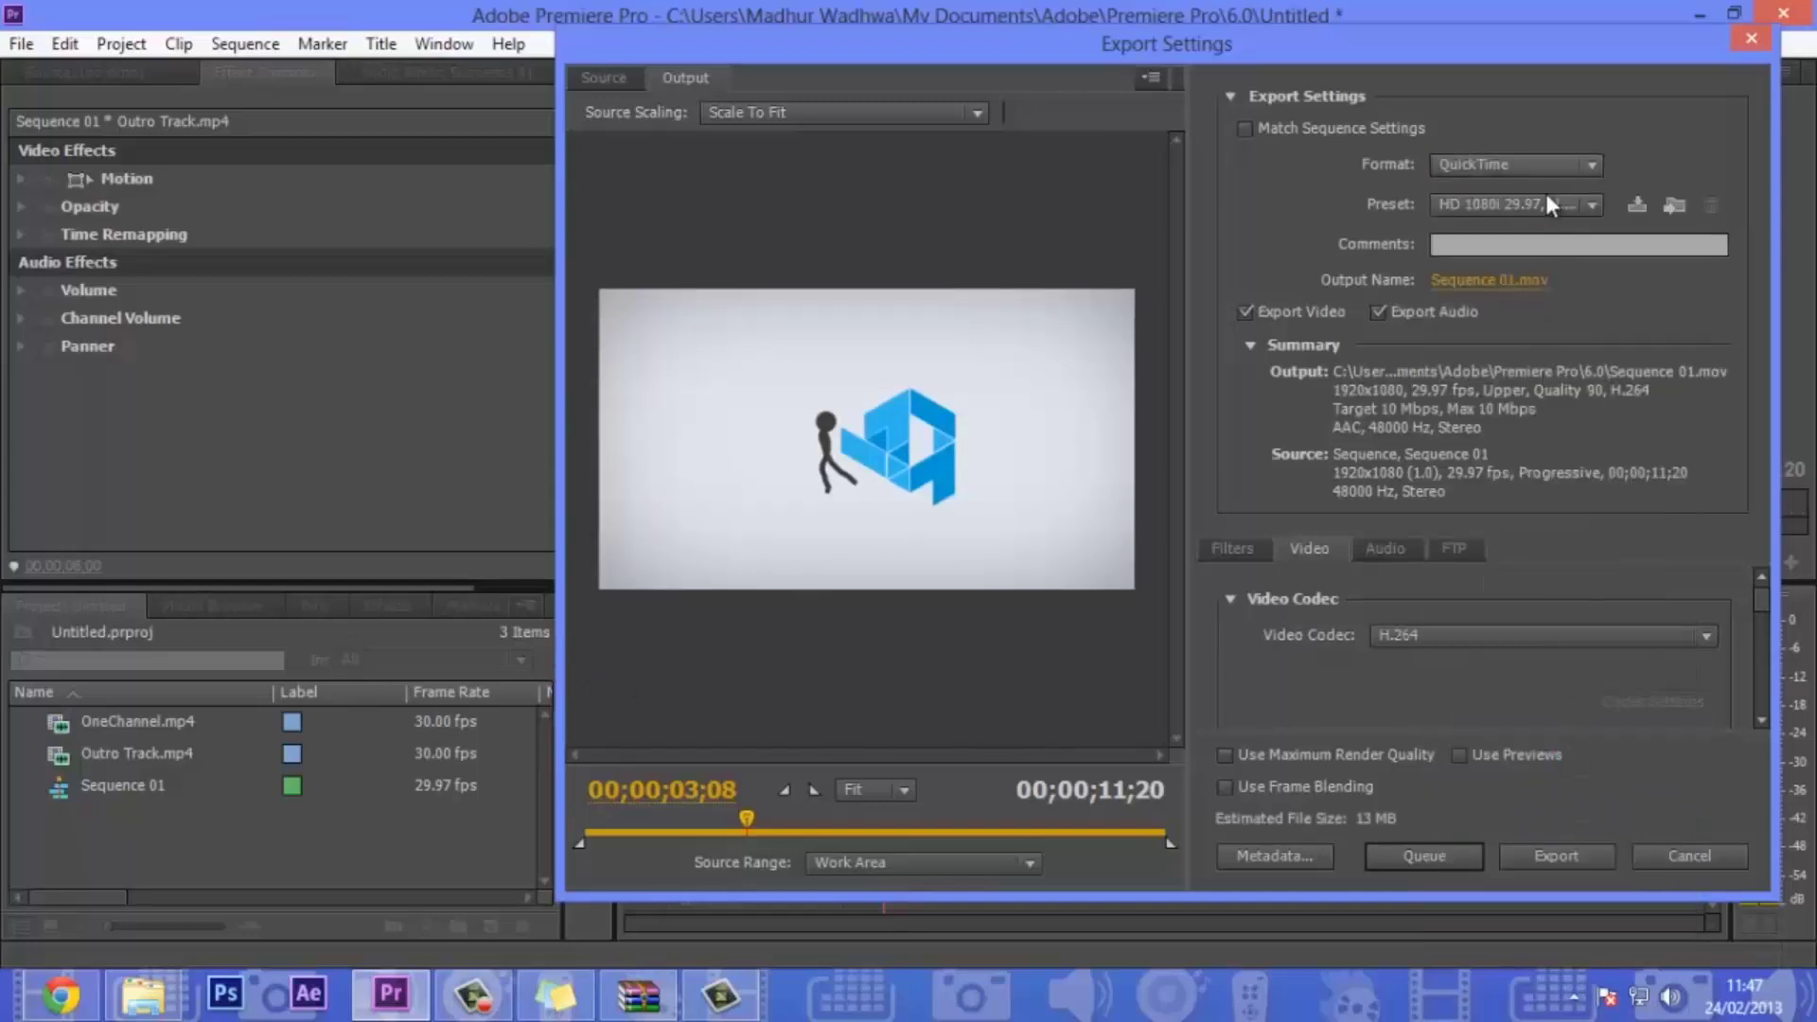
click(1557, 166)
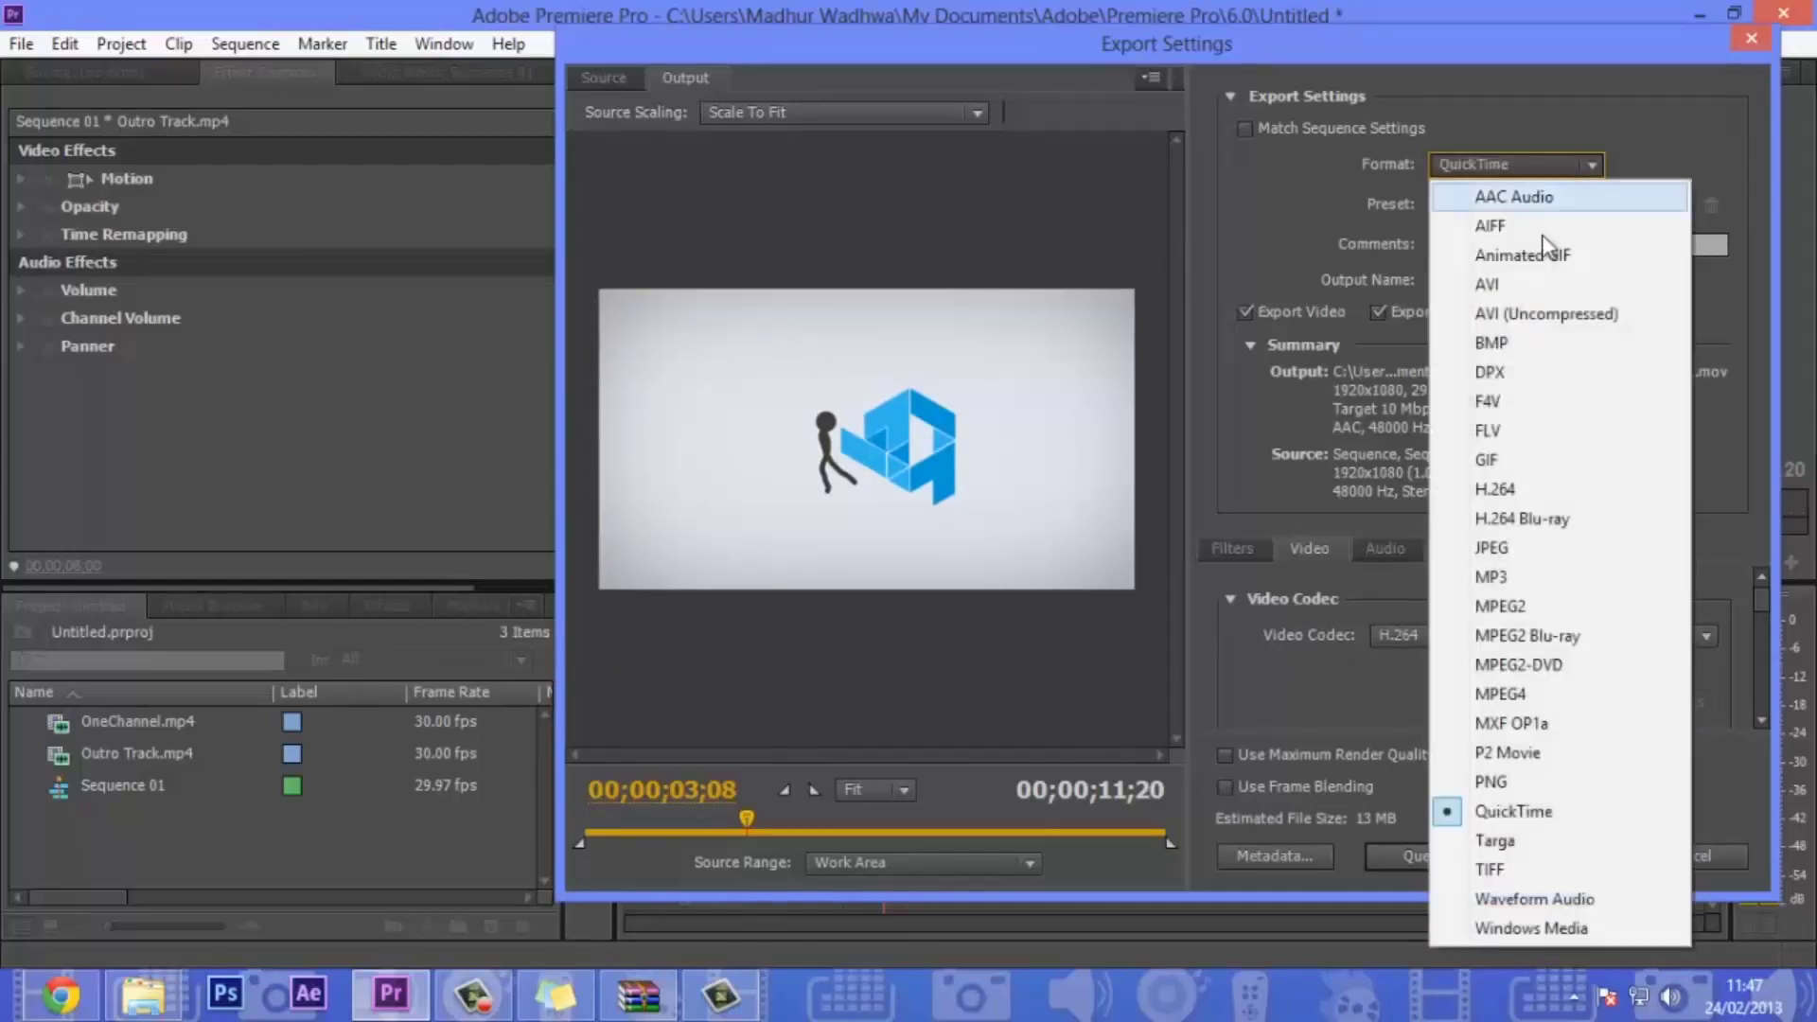
click(1523, 814)
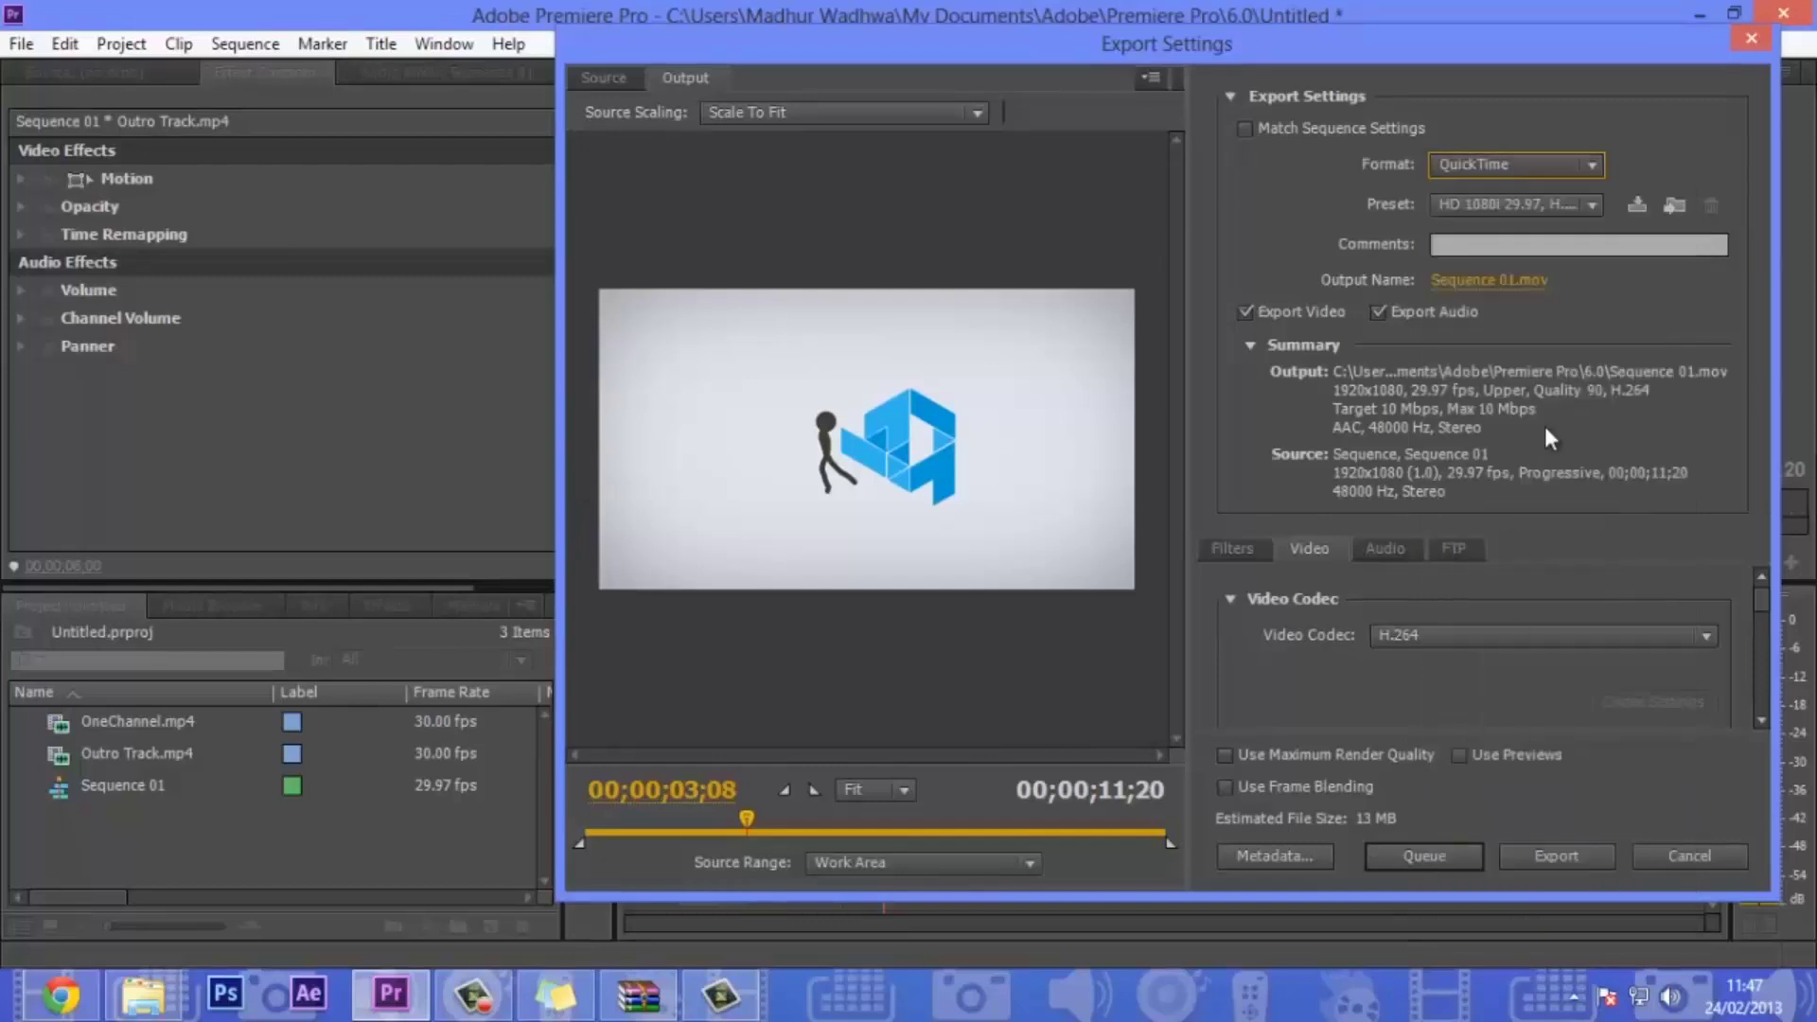
click(1599, 210)
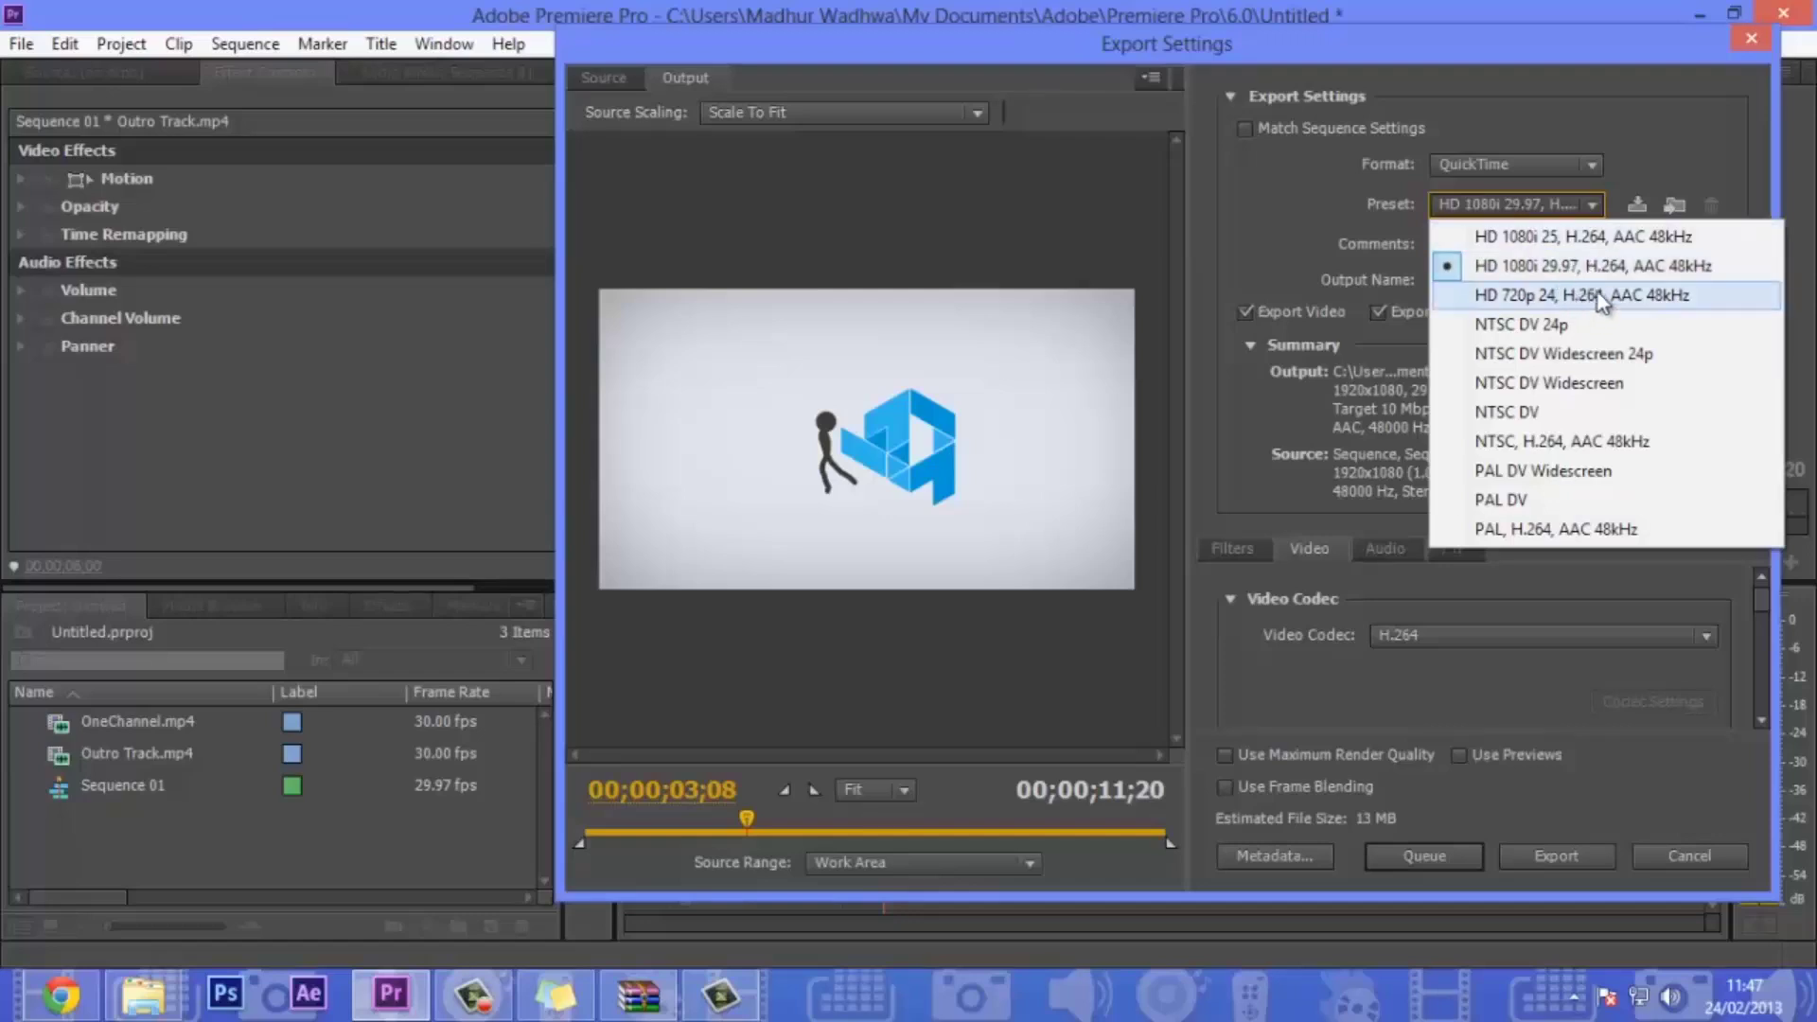
click(1627, 274)
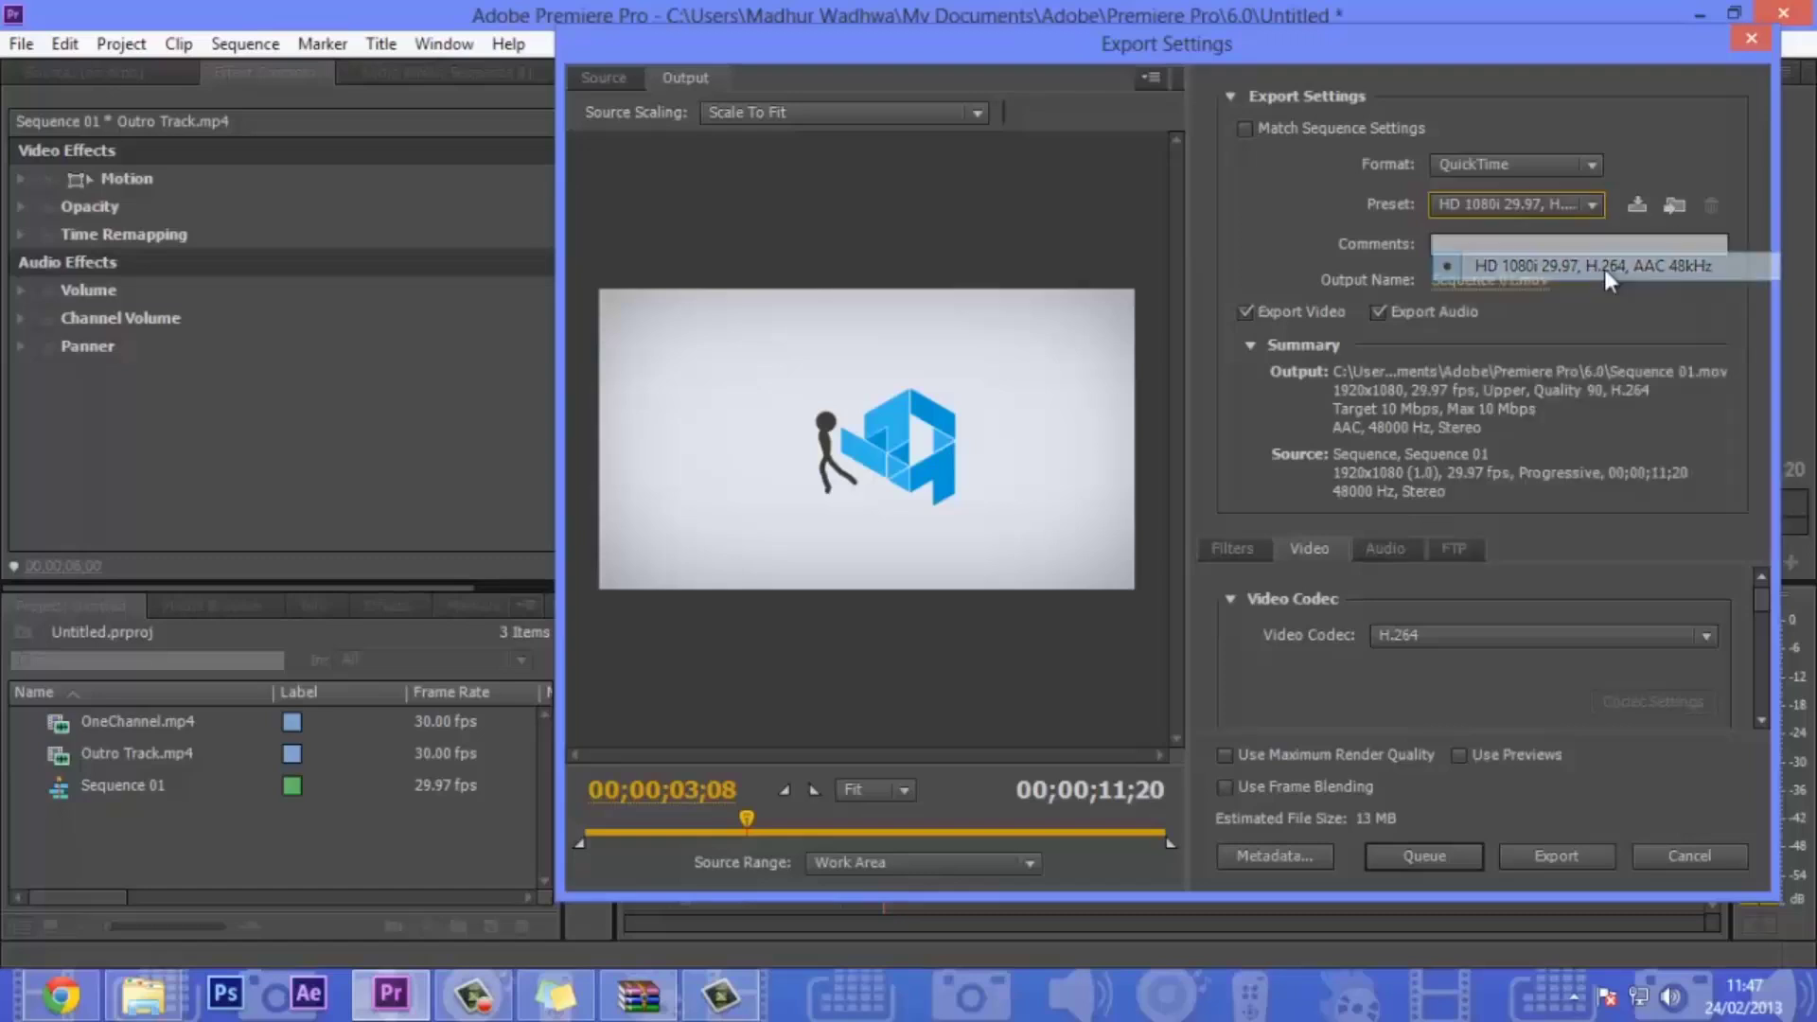
click(1640, 206)
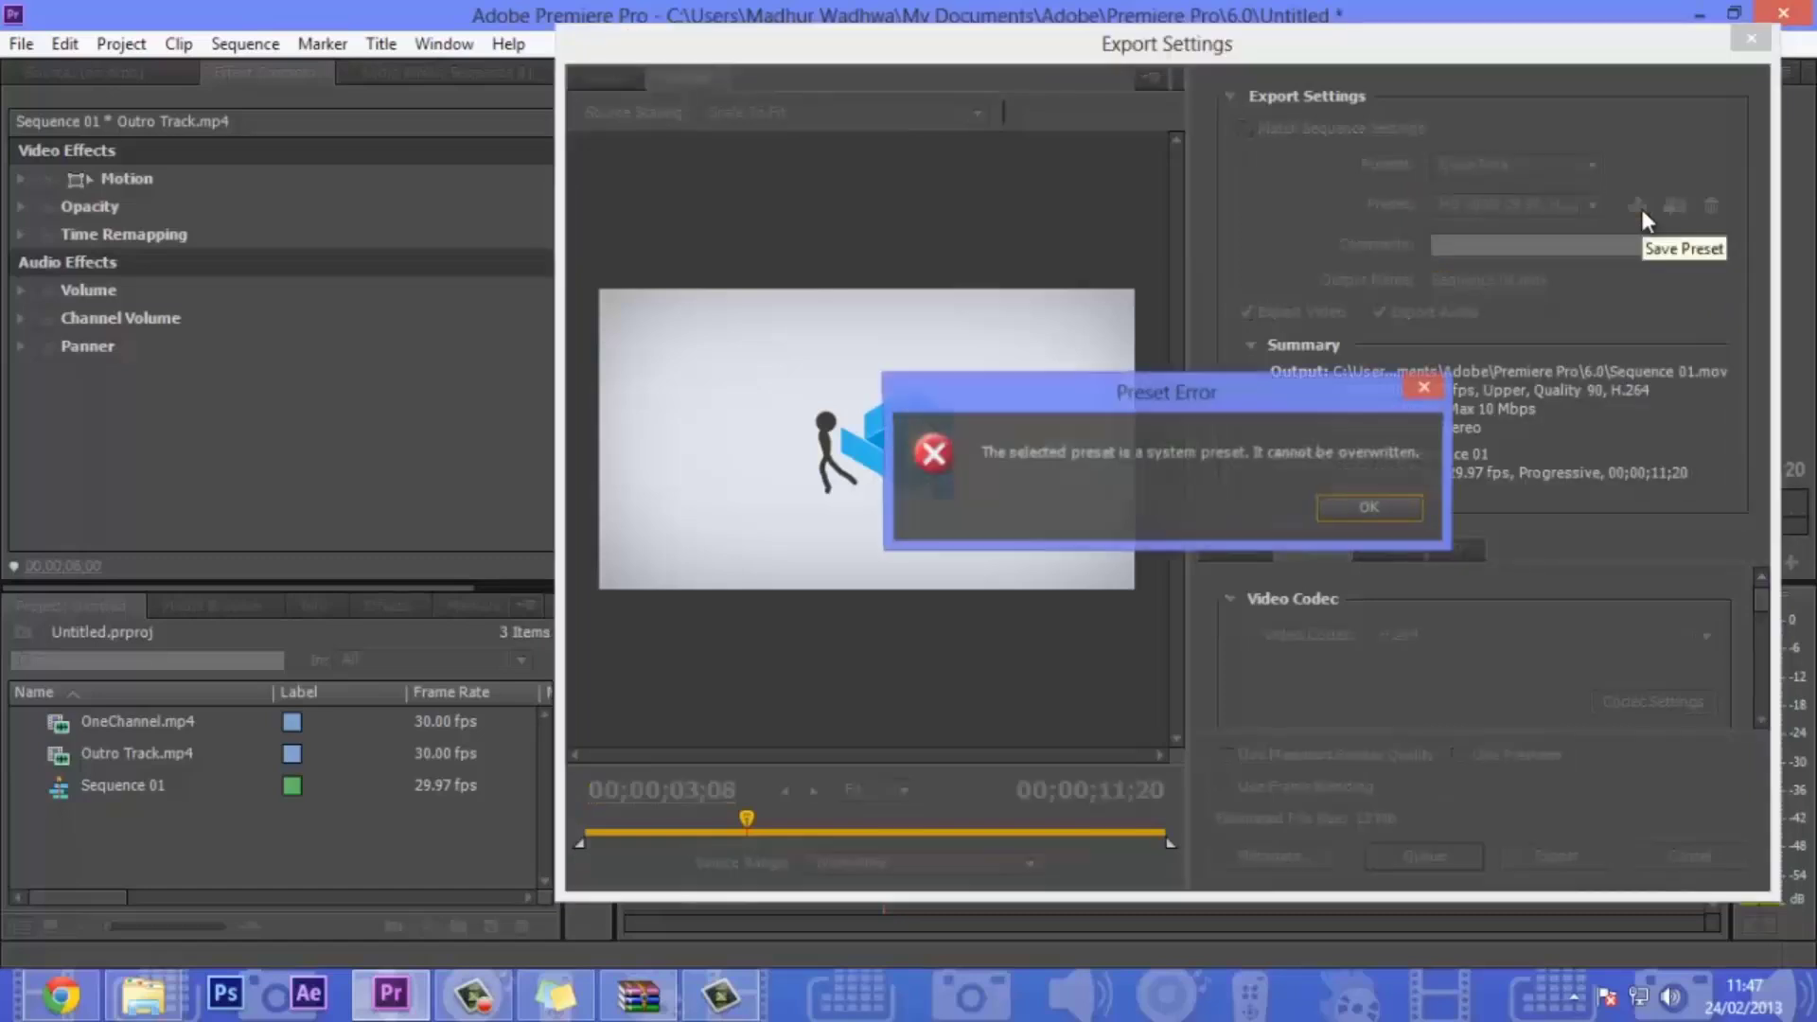
click(1371, 507)
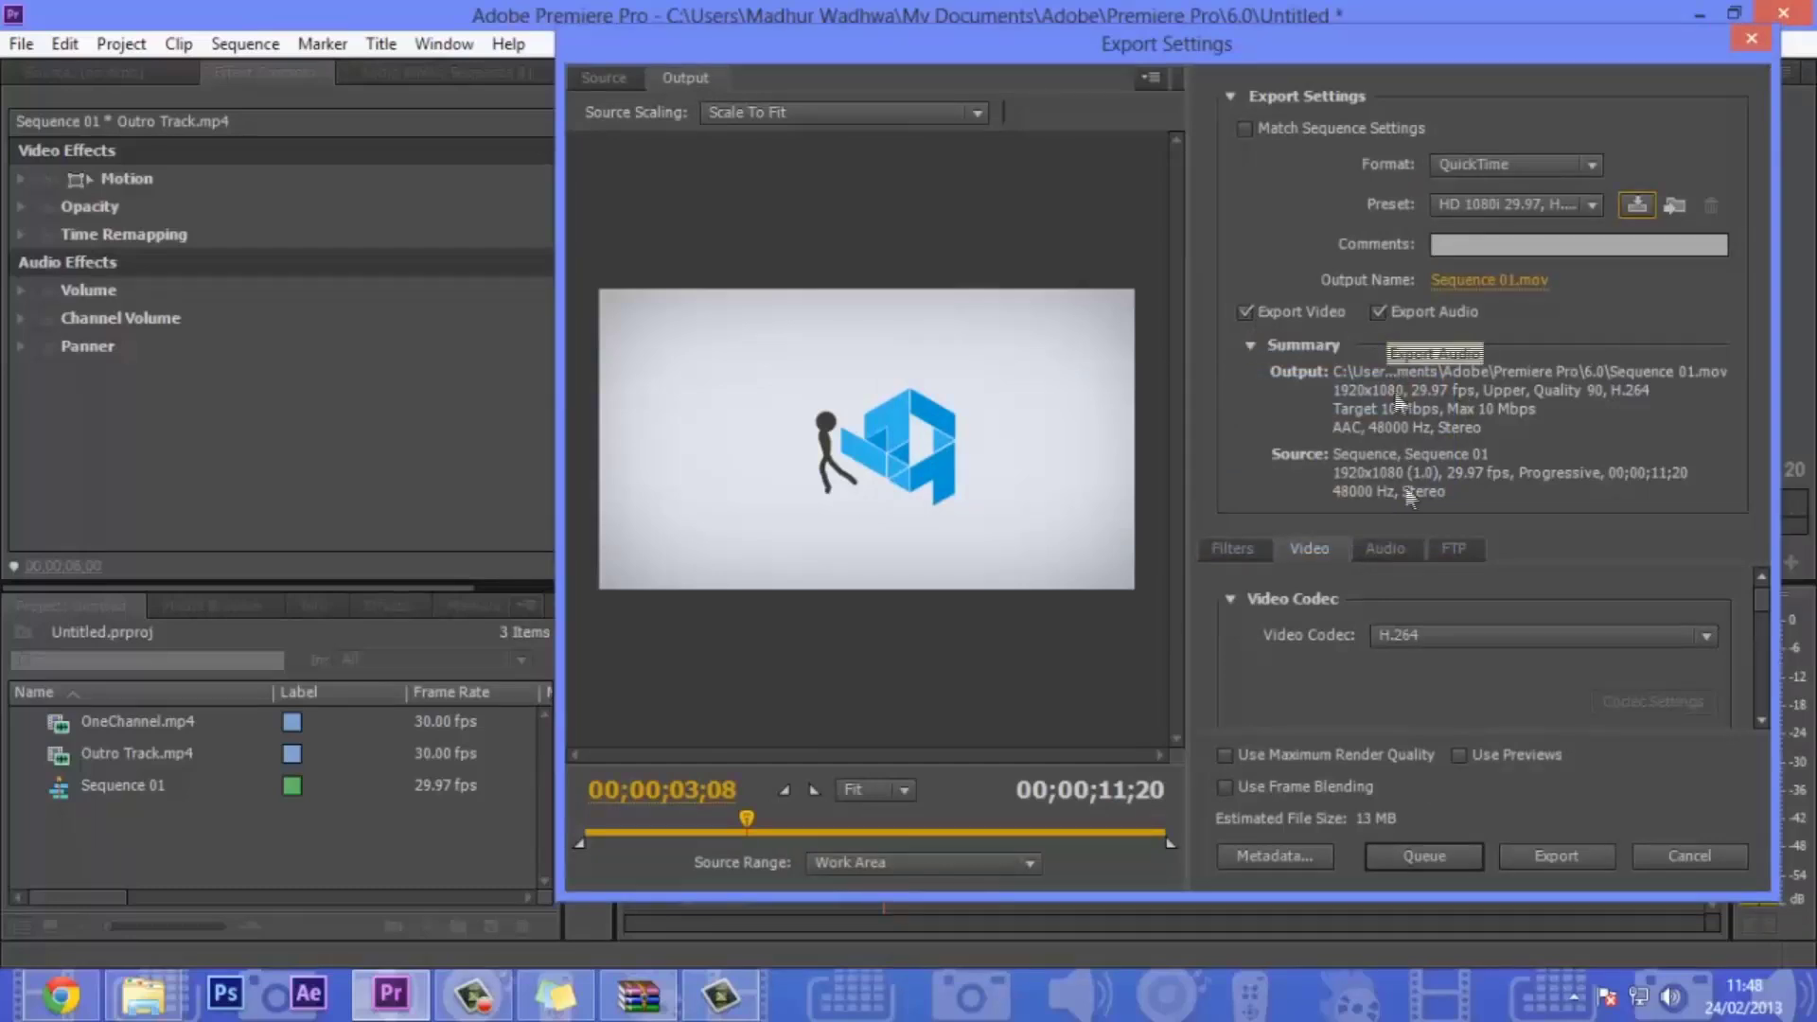
click(1445, 634)
Step: Keep the H.264 video codec and raise the video quality from 90 to 100
click(1442, 632)
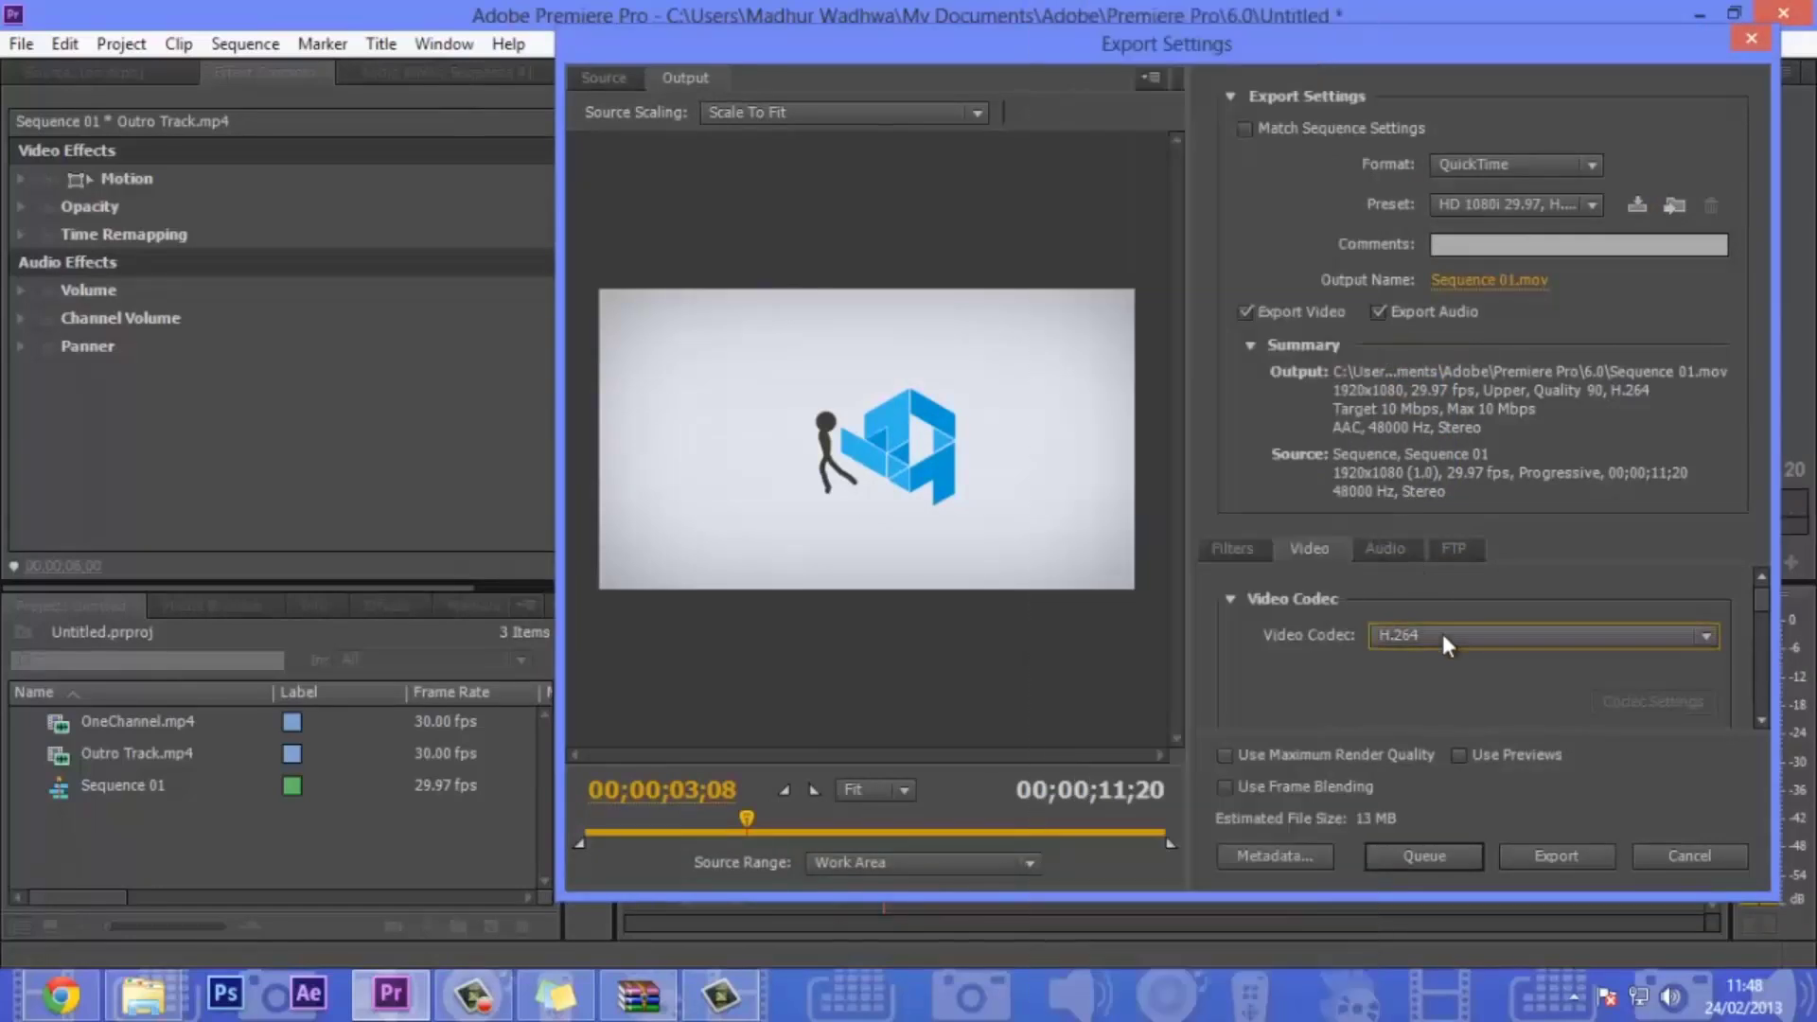
mouse_move(1760, 602)
mouse_down()
mouse_move(1743, 662)
mouse_move(1742, 621)
mouse_up()
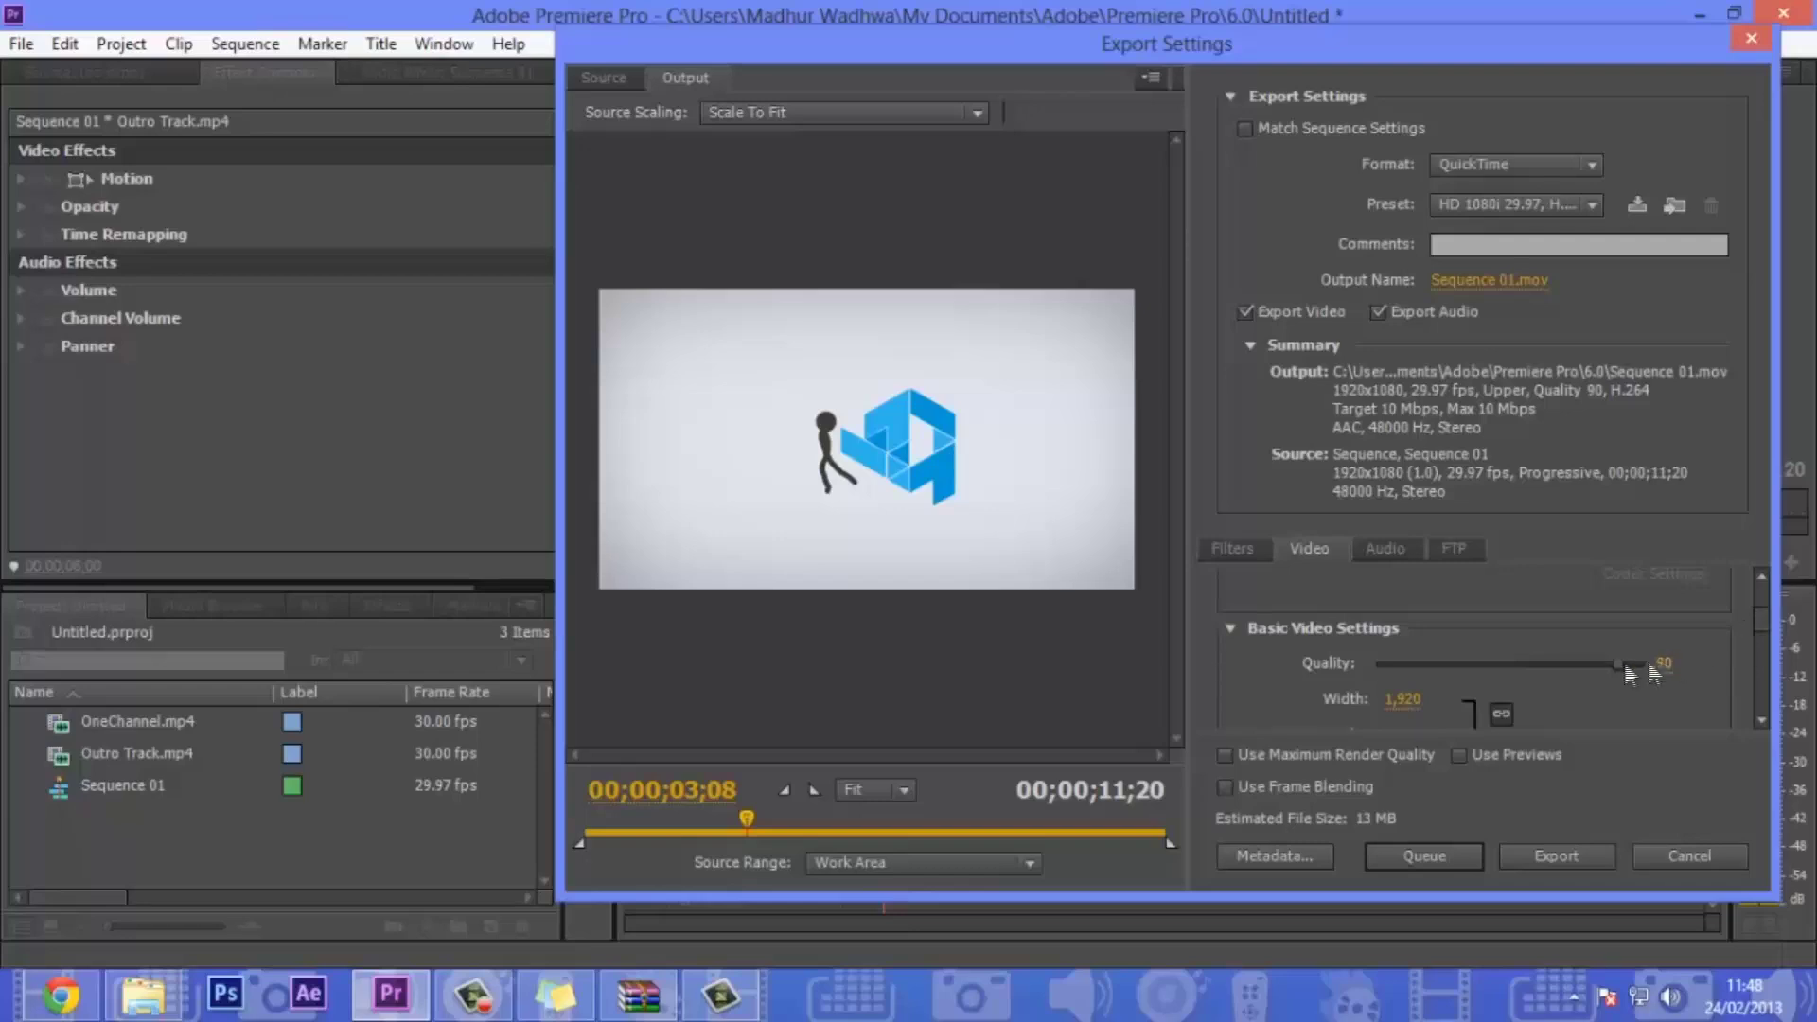
drag(1618, 663, 1646, 663)
scroll(1757, 627, down, 2)
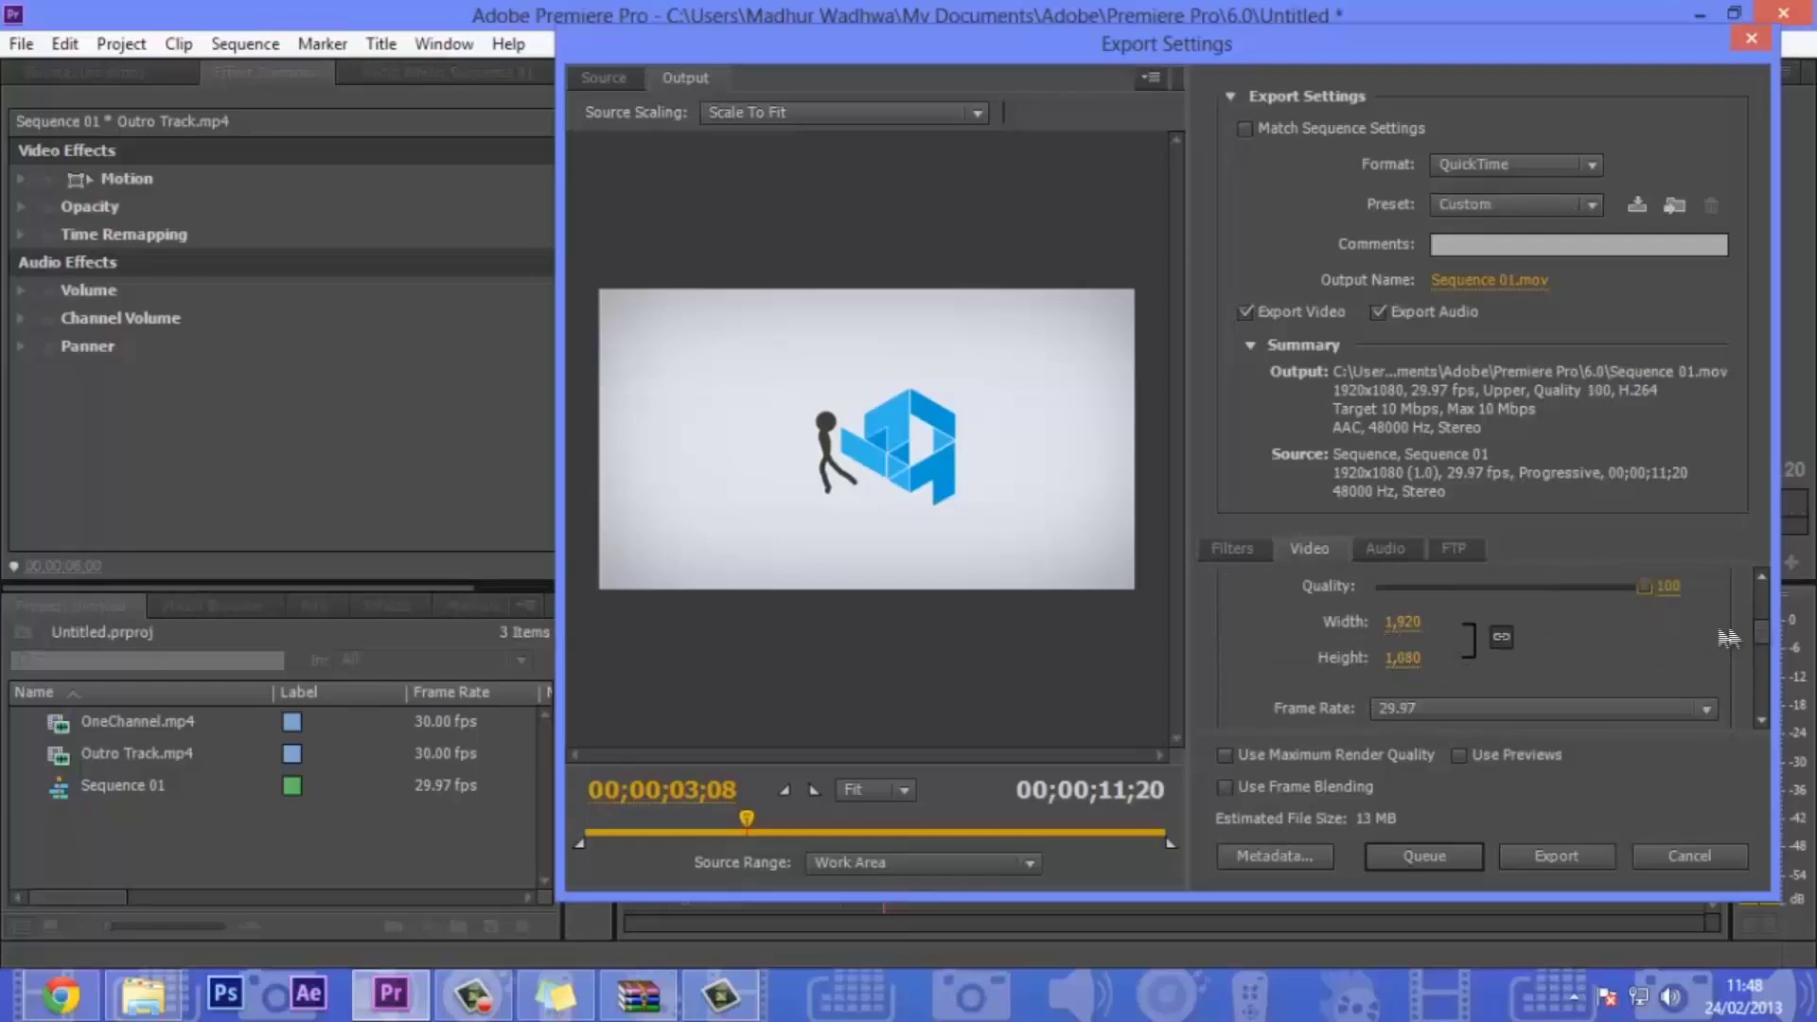
drag(1752, 622, 1752, 644)
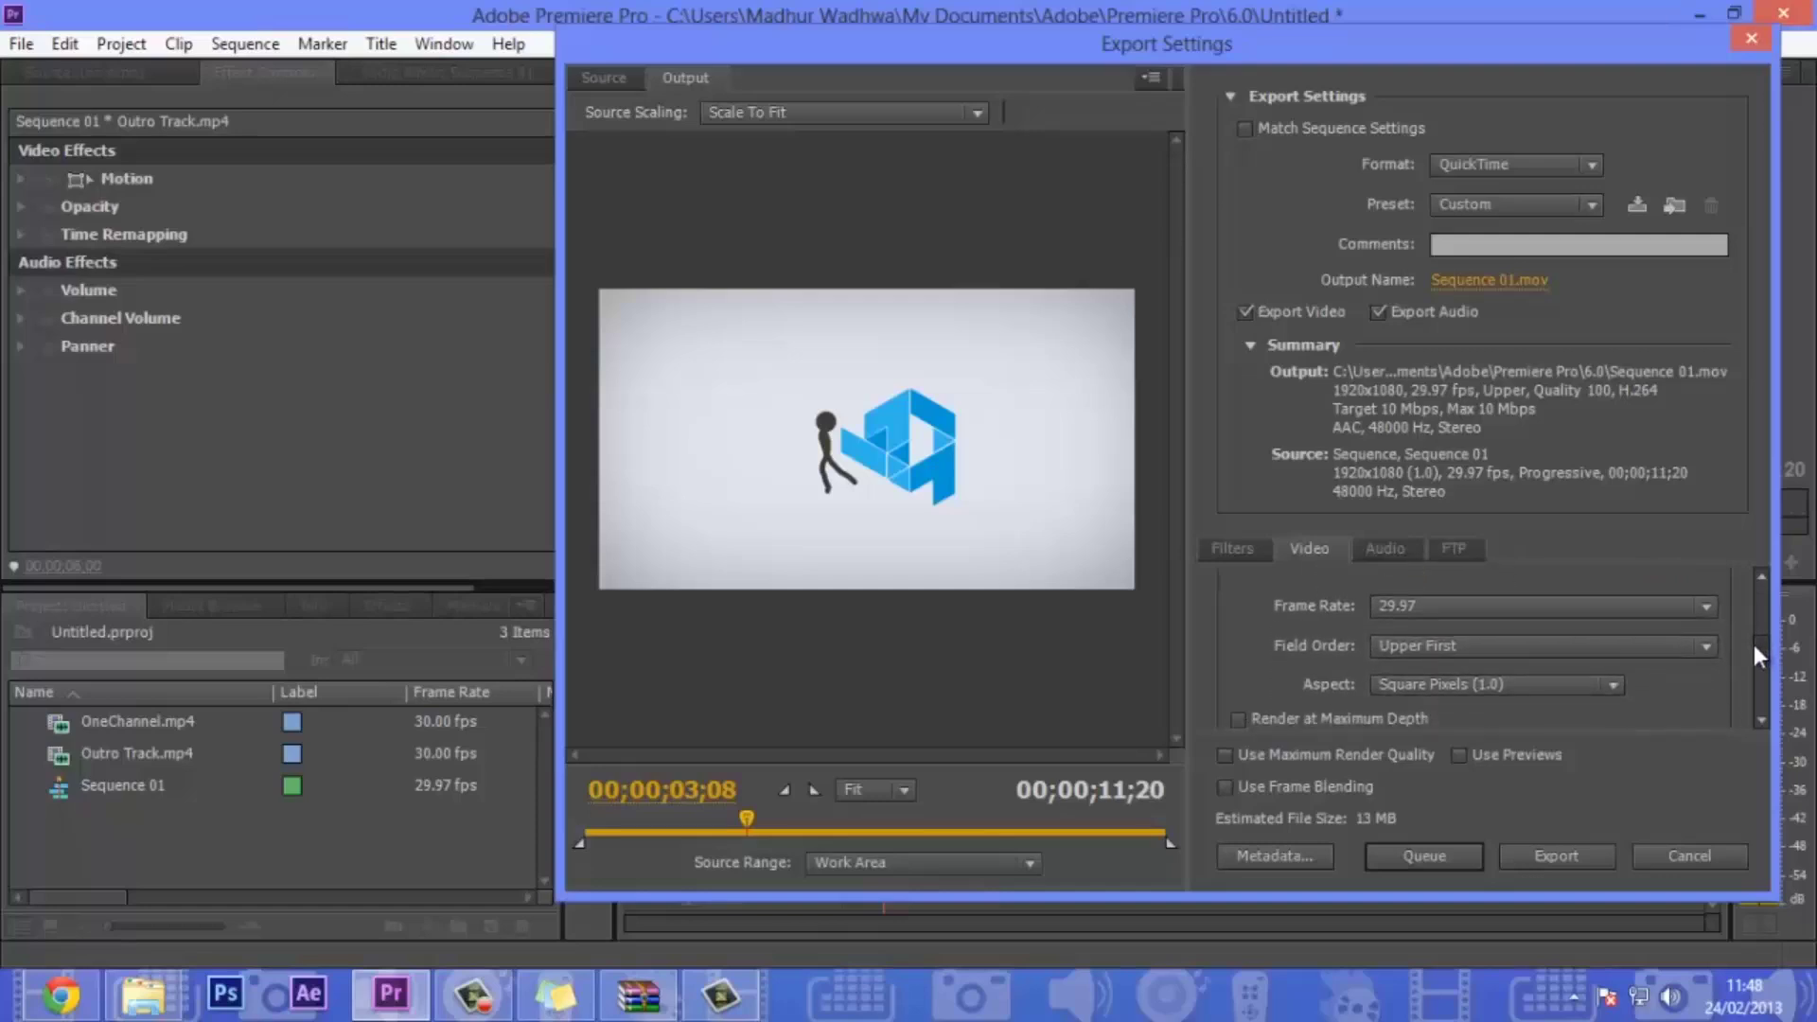
Step: Browse the export preset list without changing it, leaving the preset on Custom
click(1484, 213)
click(1451, 203)
click(1482, 202)
click(1495, 221)
click(1495, 214)
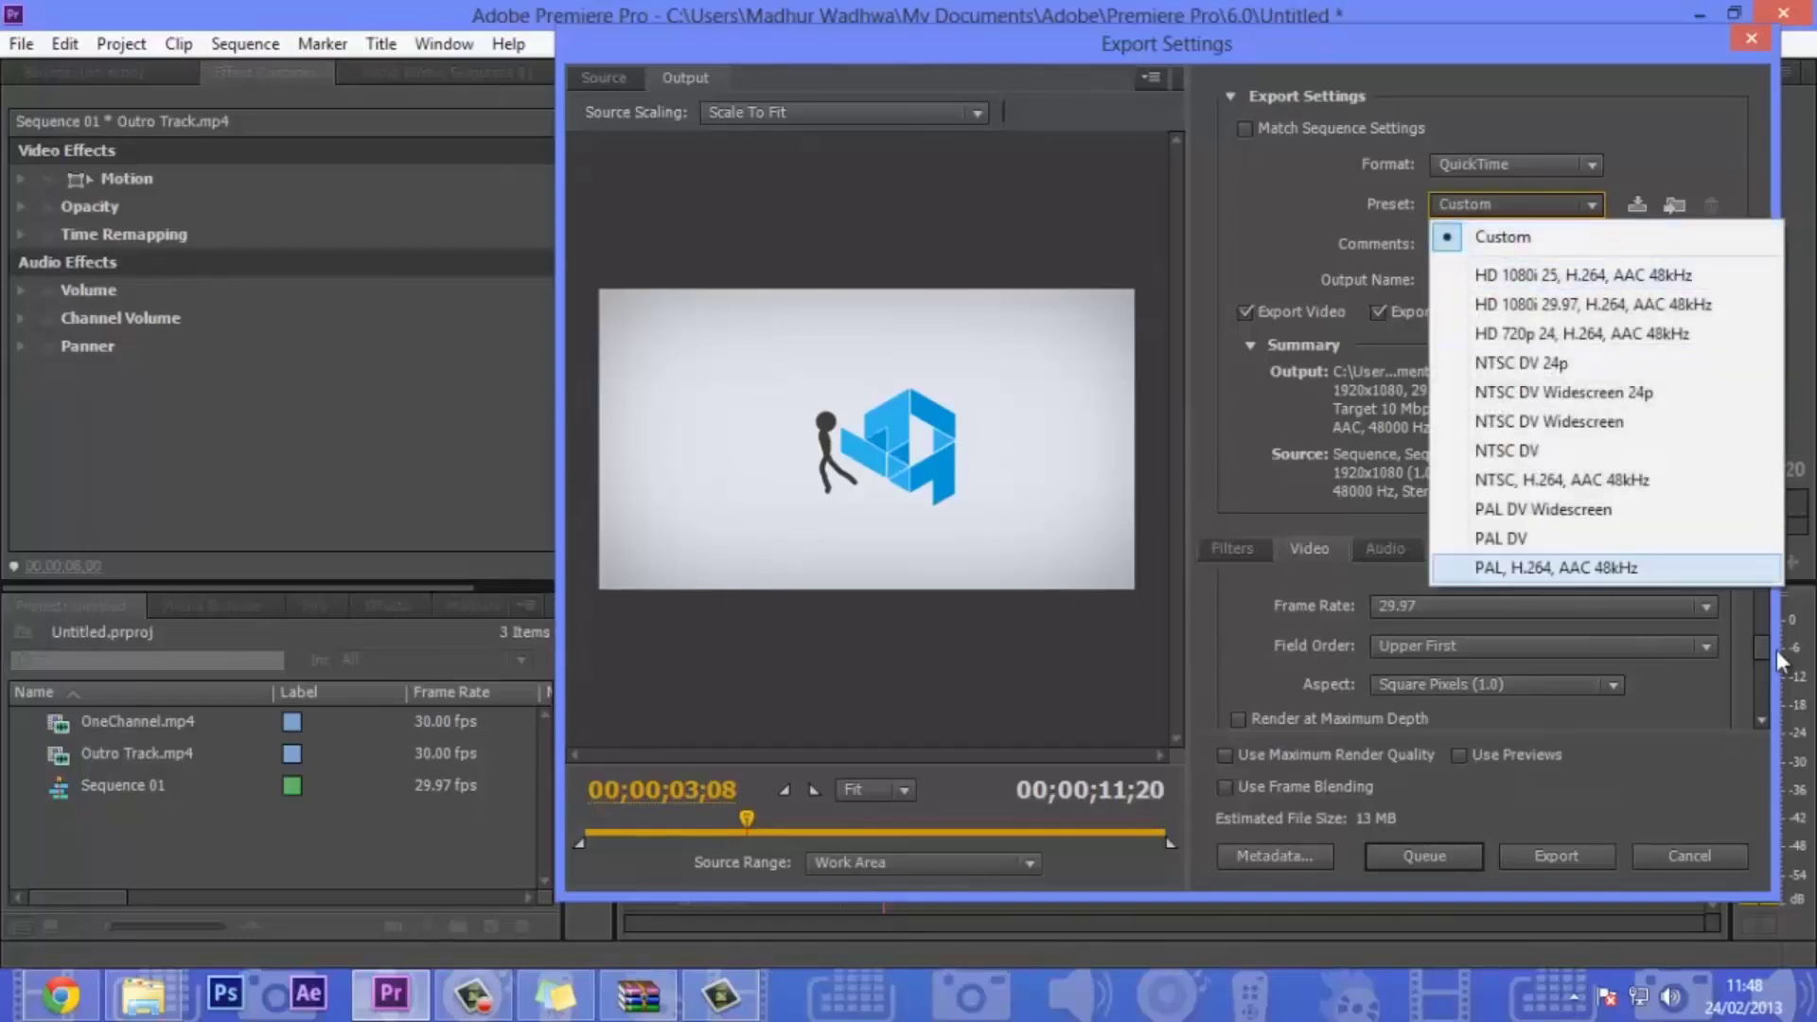
scroll(1764, 650, down, 2)
scroll(1763, 651, up, 5)
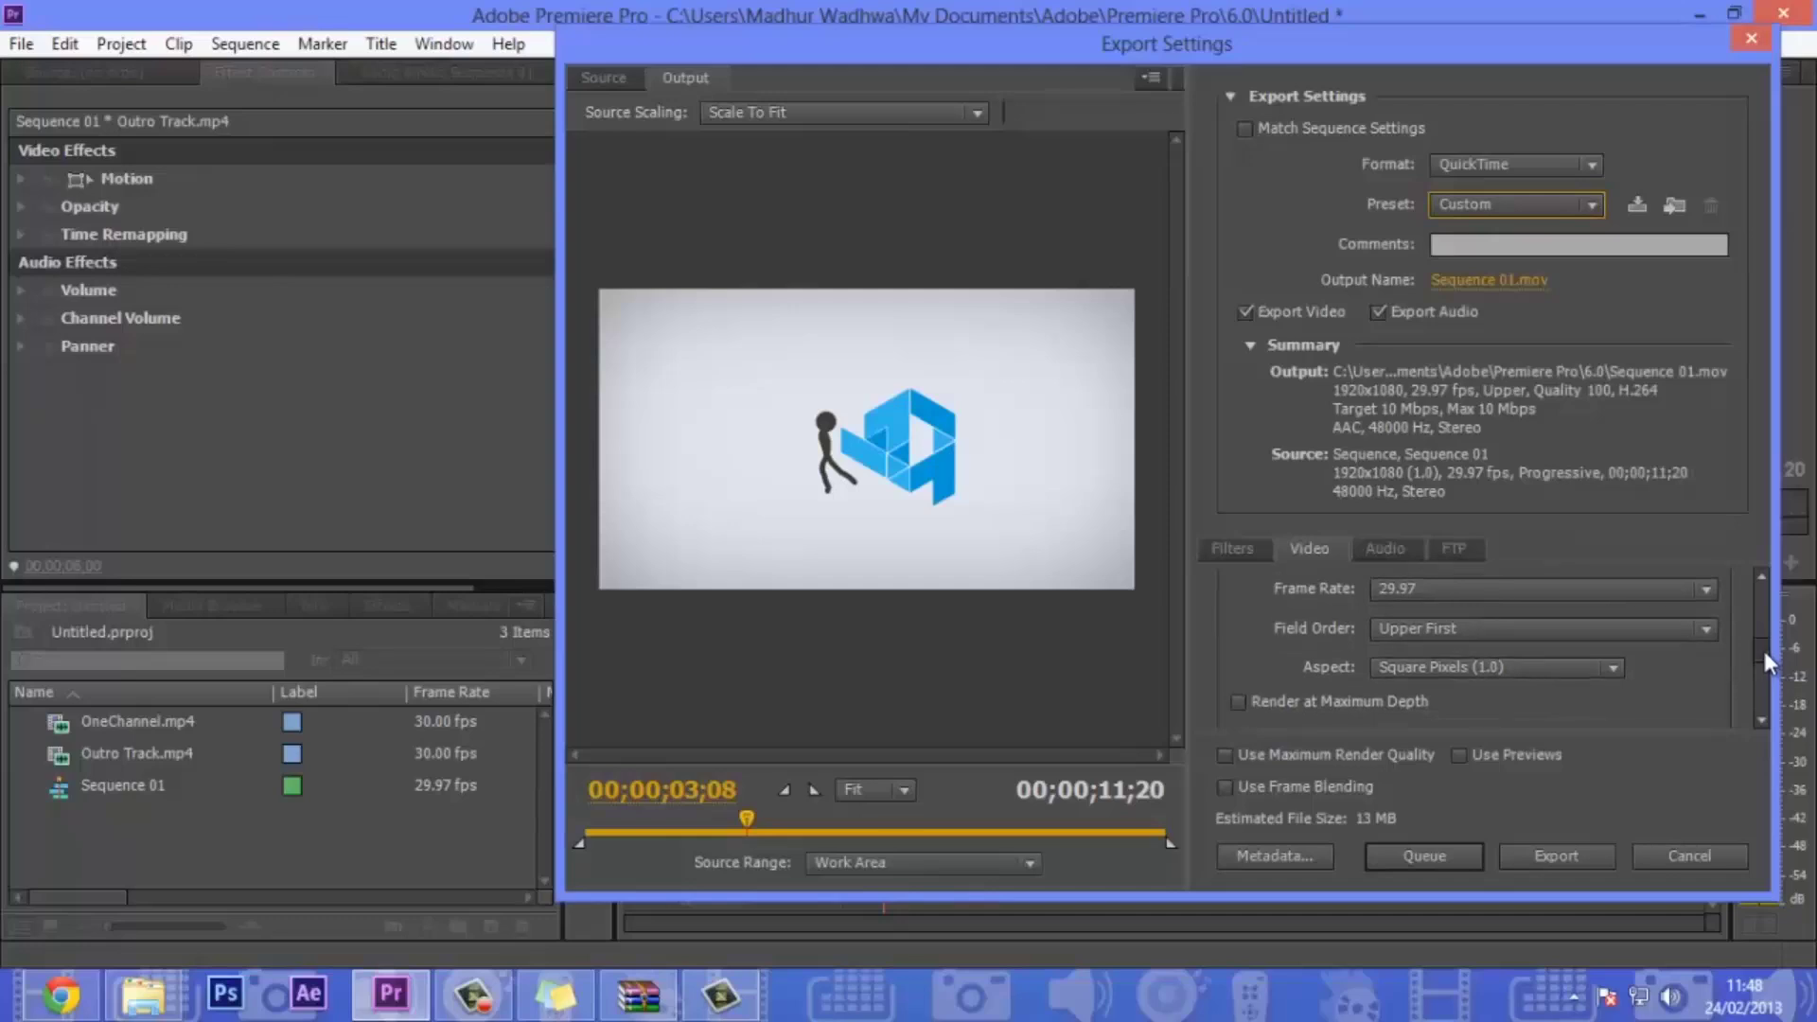
Step: Set the frame rate to 30 fps and review the bitrate settings, limited to 10,000 kbps
click(1544, 649)
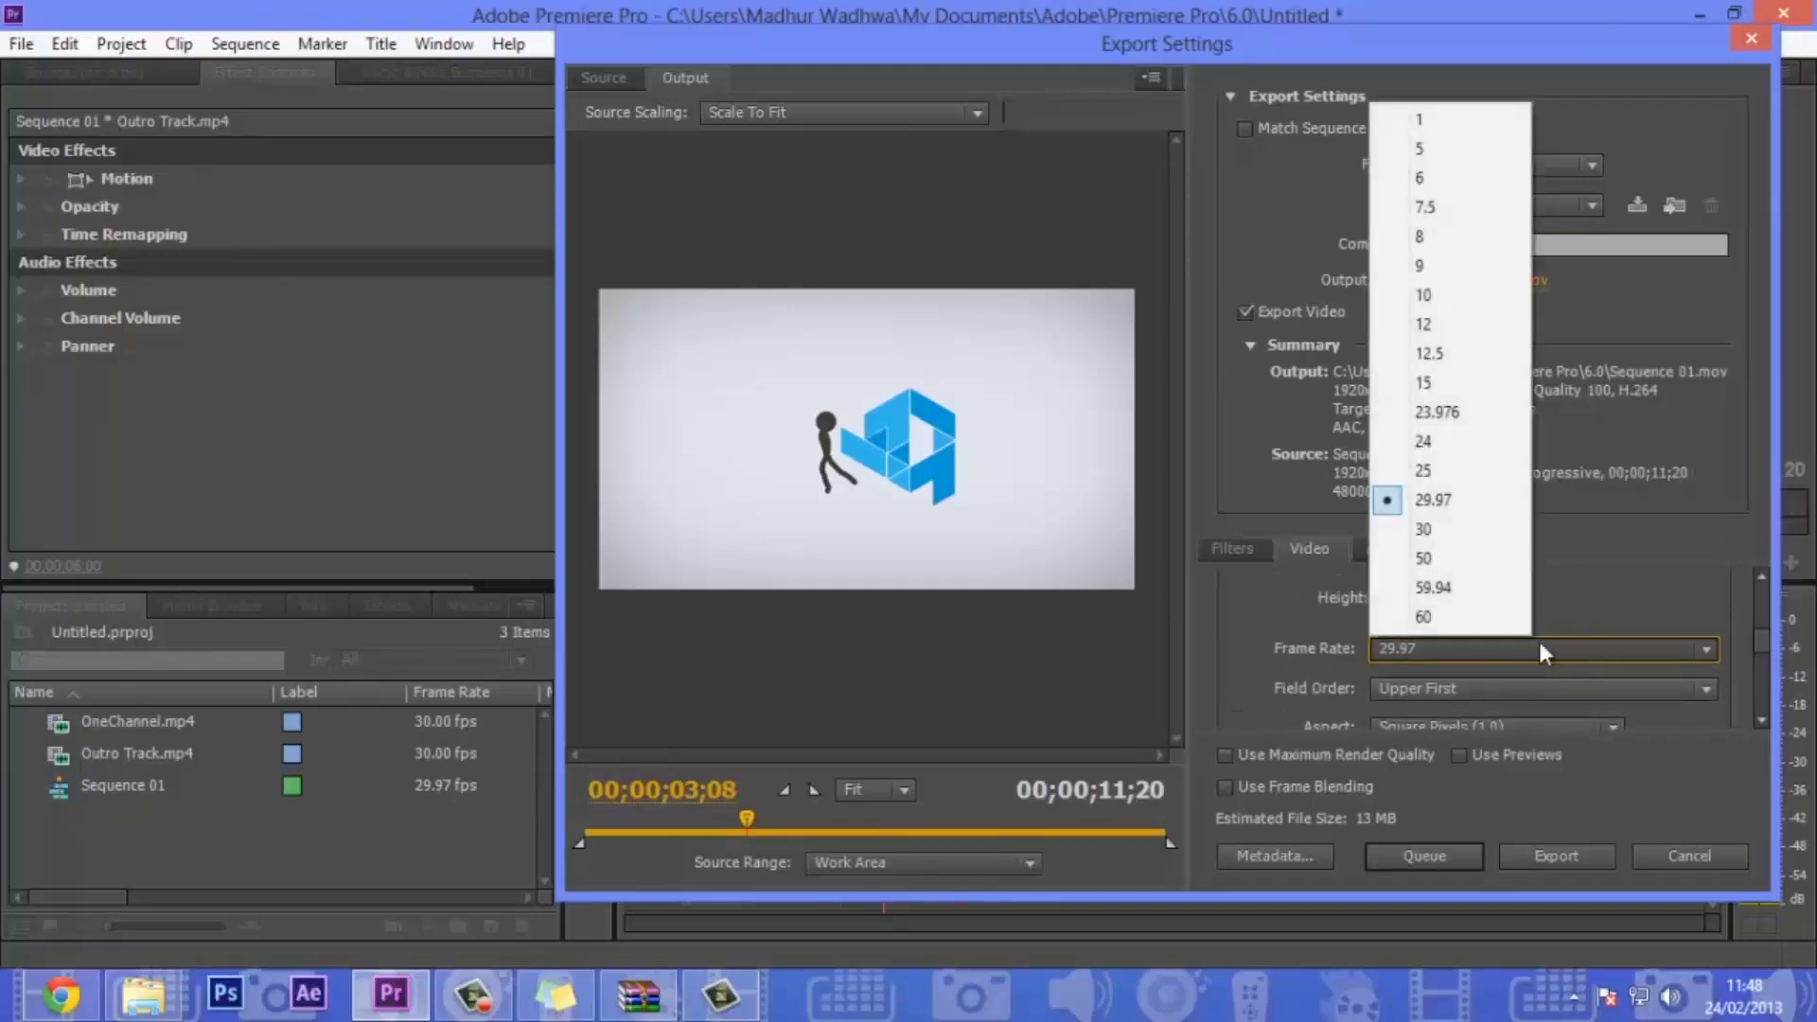
click(1480, 616)
click(1484, 647)
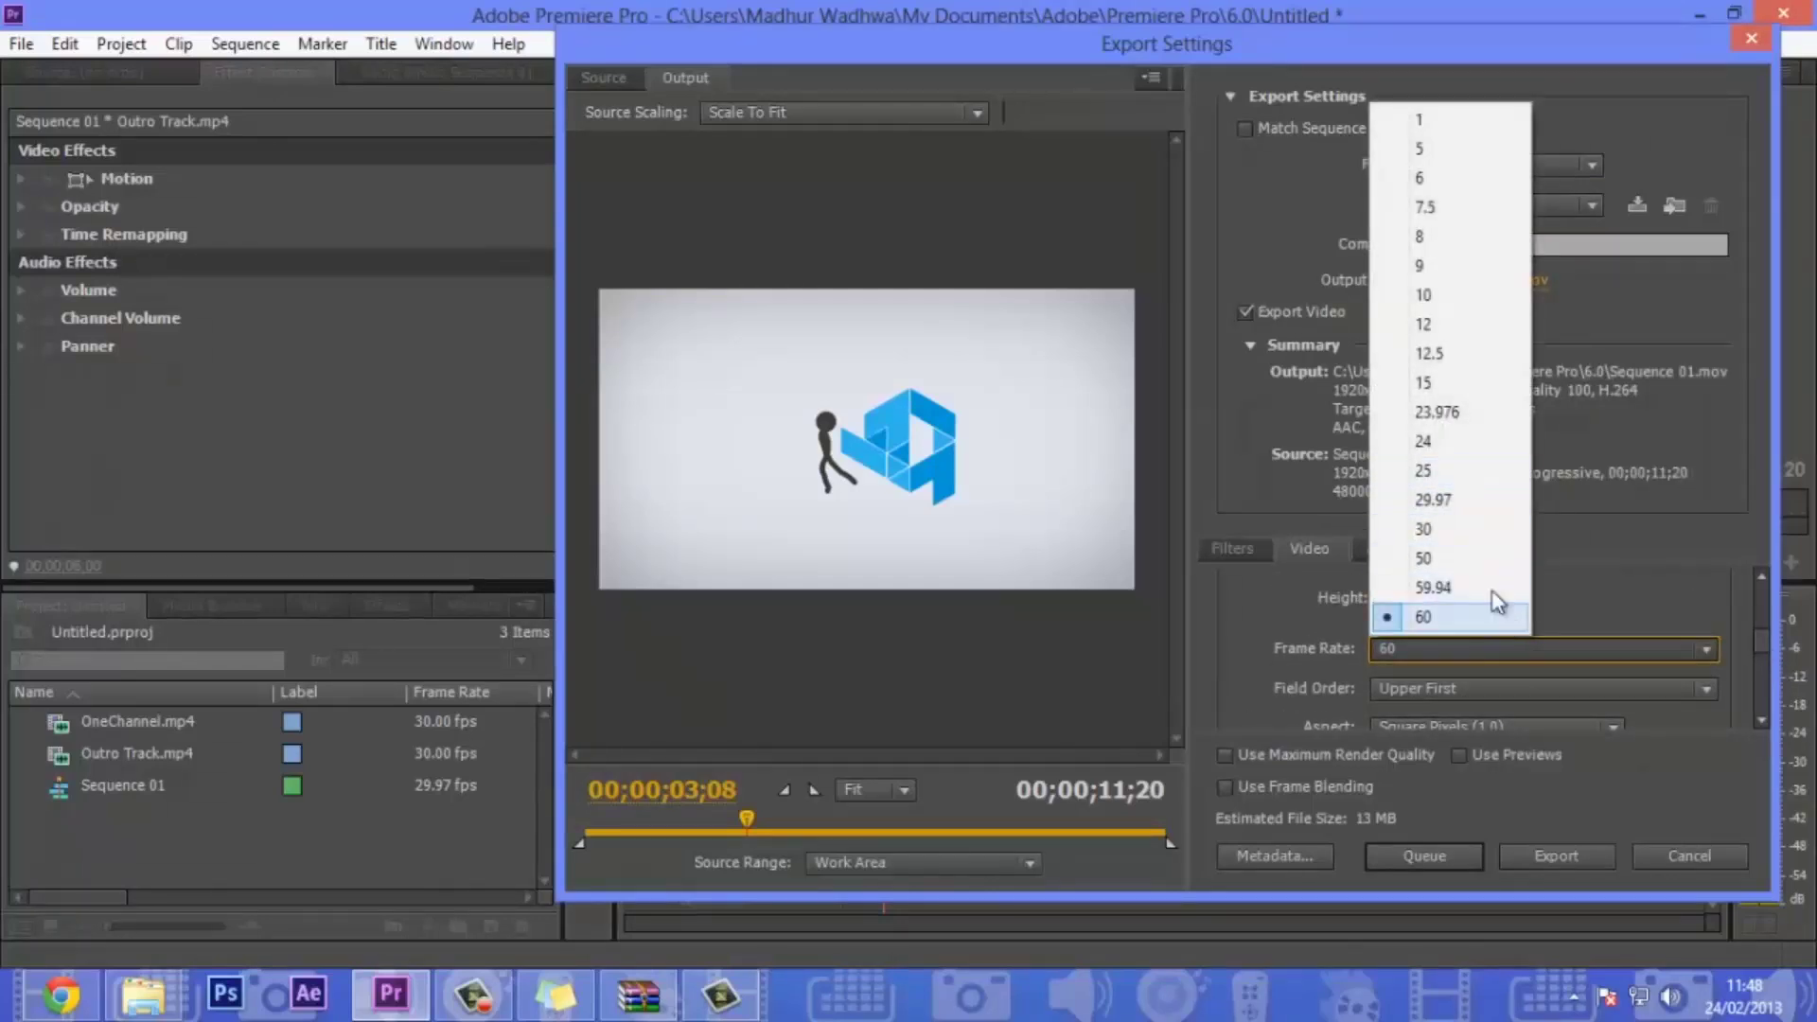
click(1466, 530)
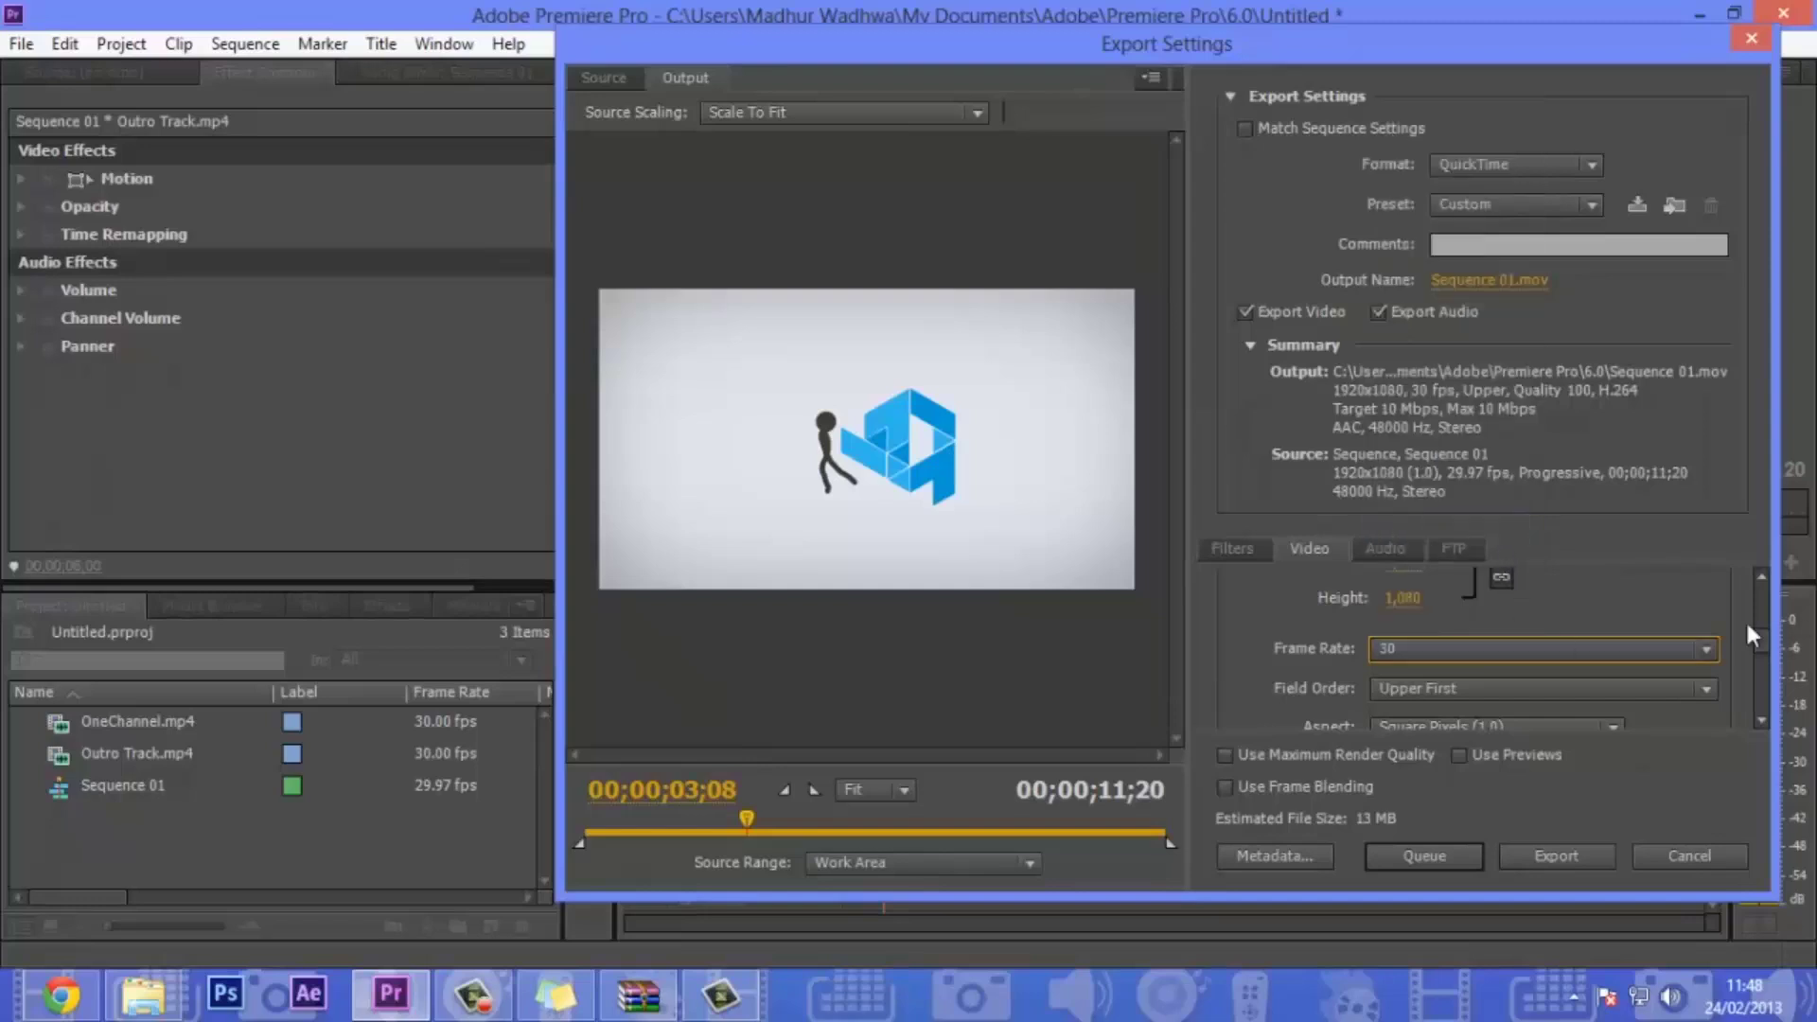
scroll(1758, 640, down, 3)
scroll(1762, 668, down, 5)
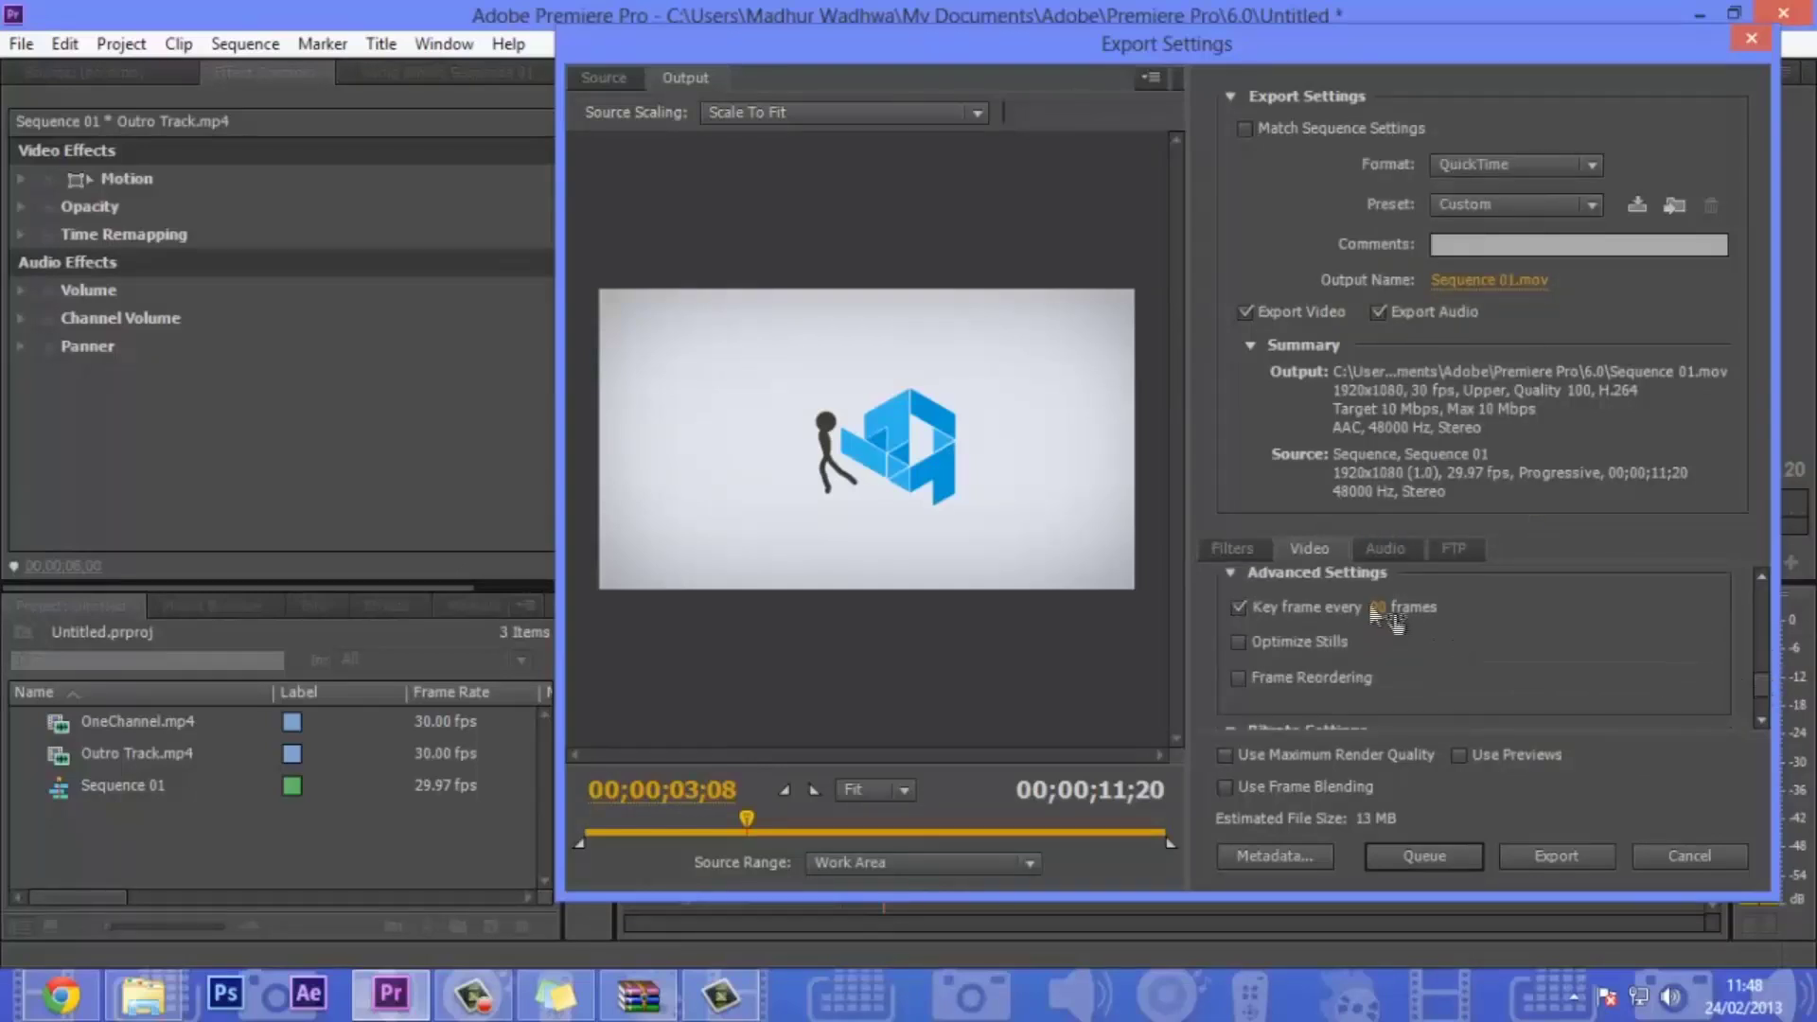
scroll(1757, 678, down, 3)
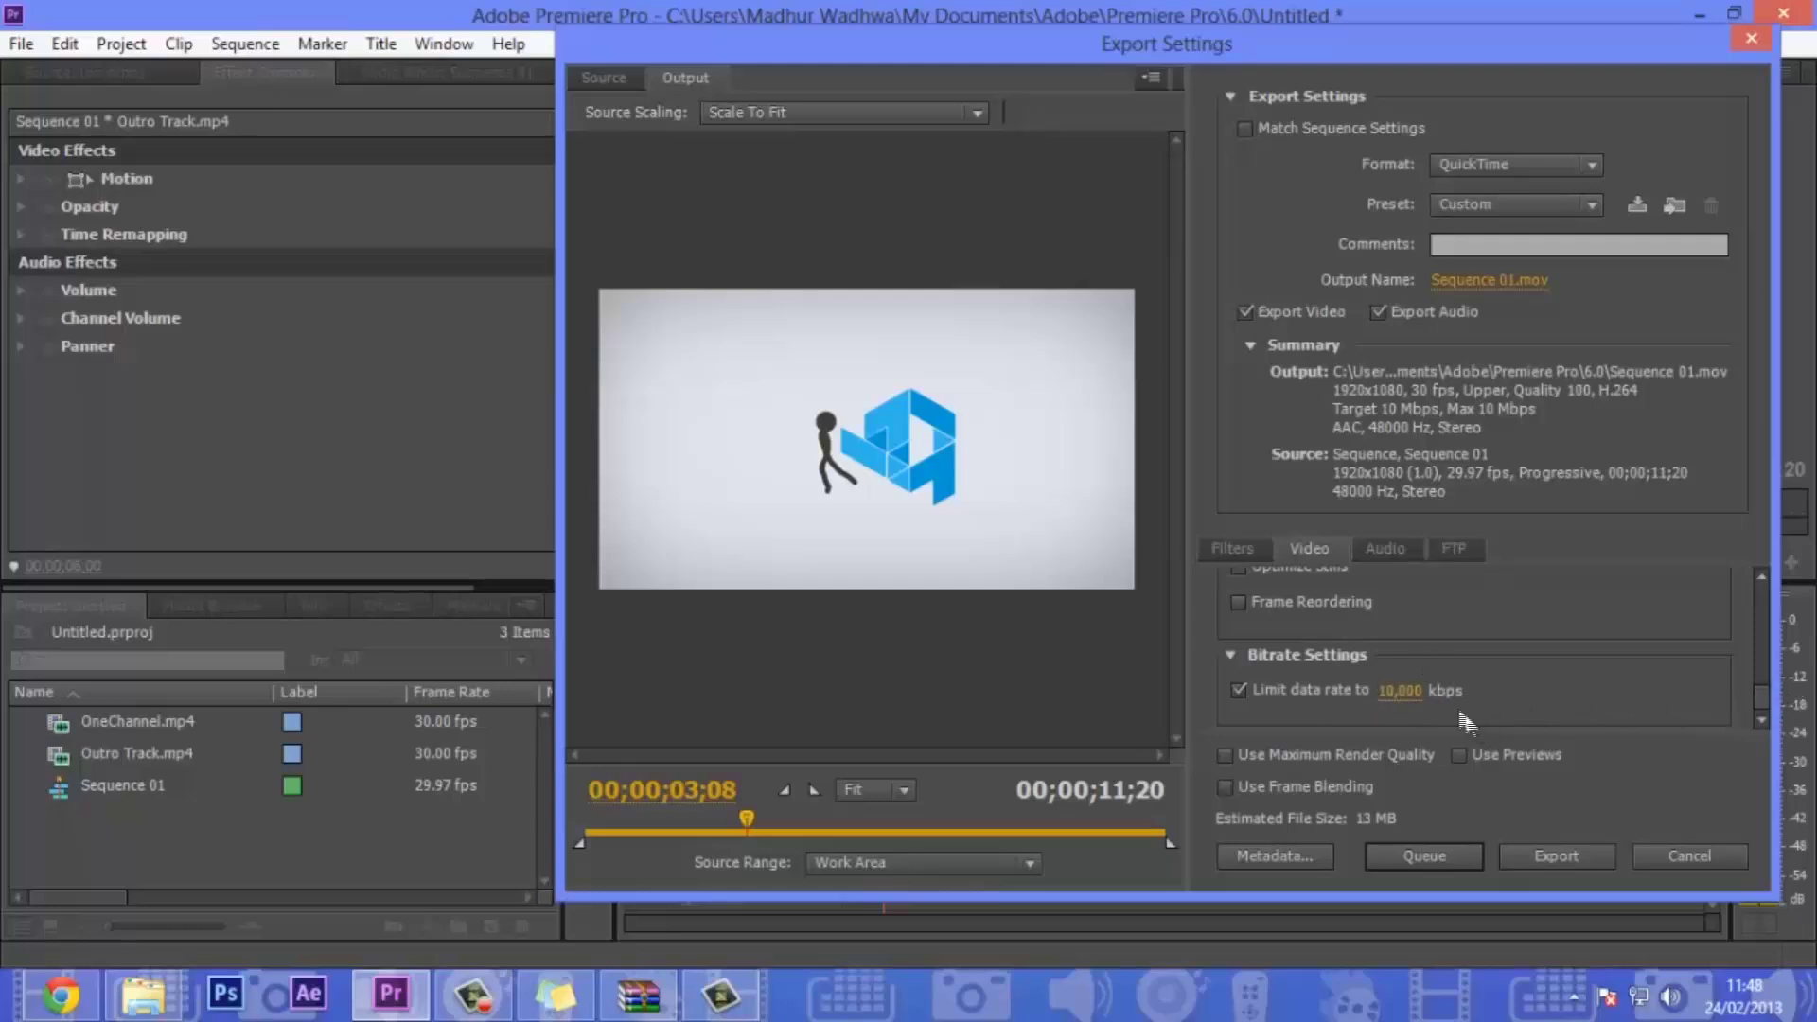
scroll(1737, 657, up, 2)
scroll(1760, 673, up, 2)
drag(1760, 674, 1762, 582)
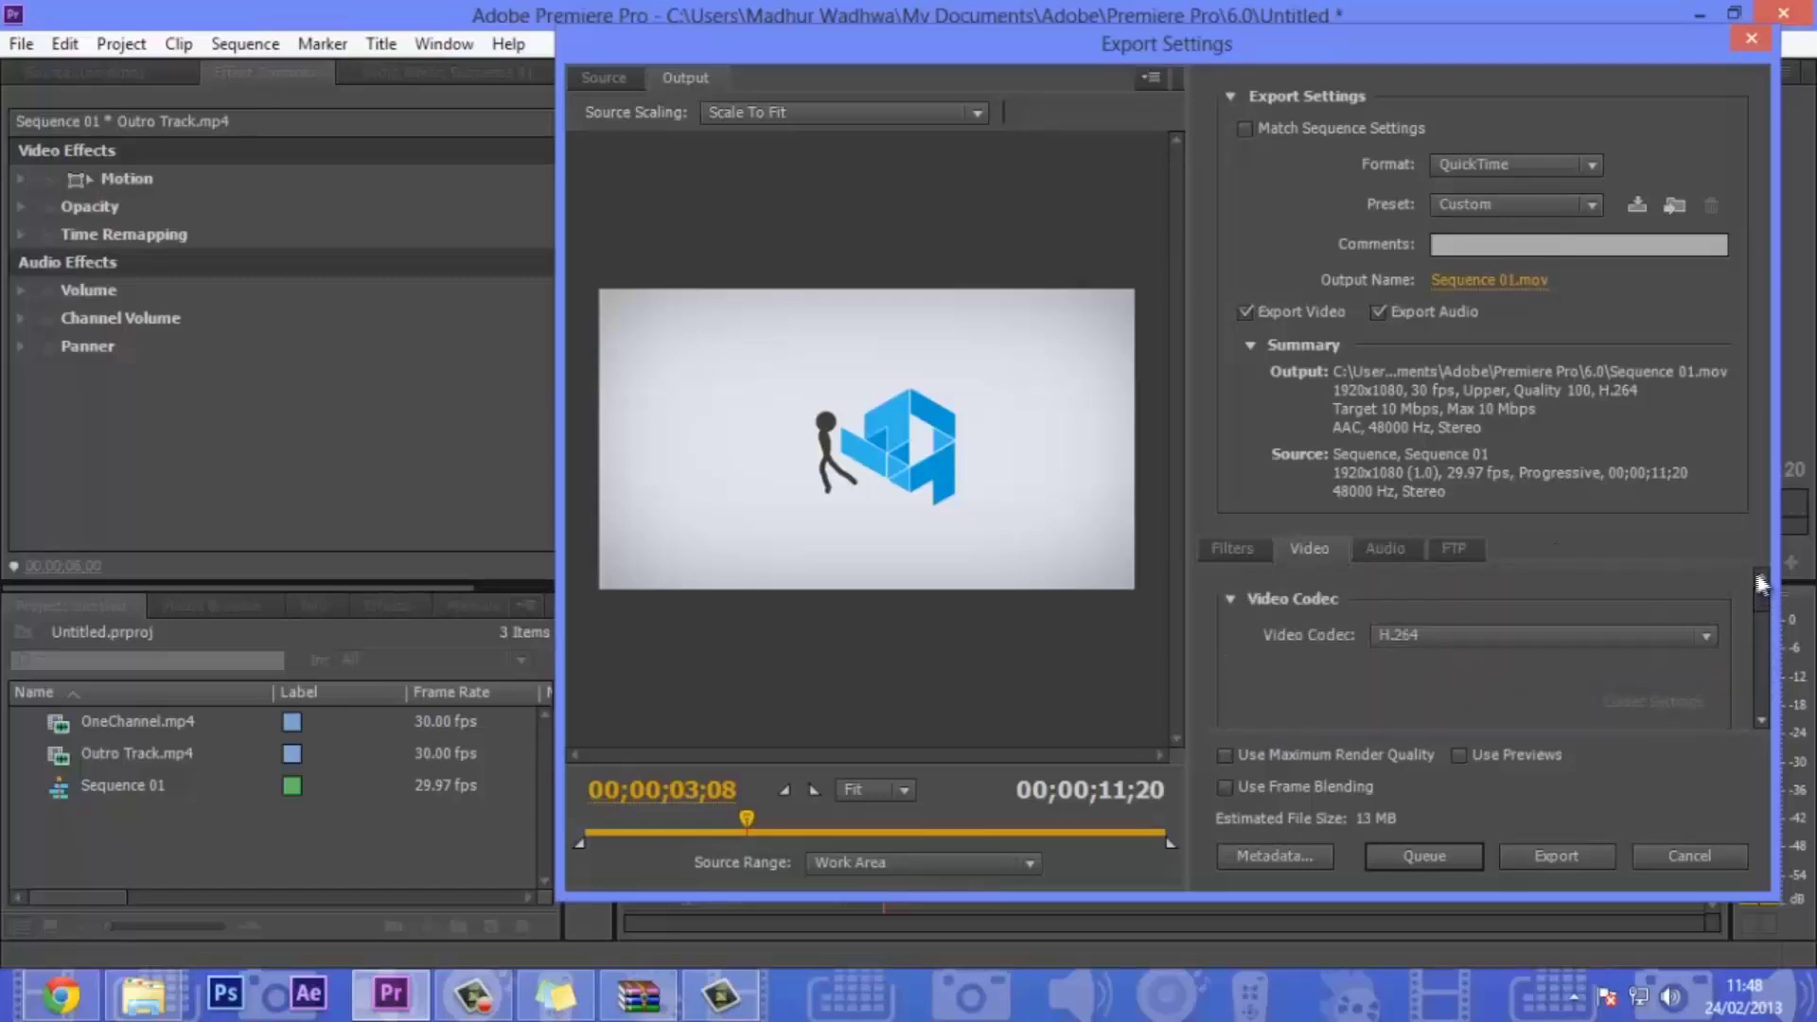
Step: Check the audio codec choices on the Audio tab, keeping AAC
click(1384, 556)
click(1419, 632)
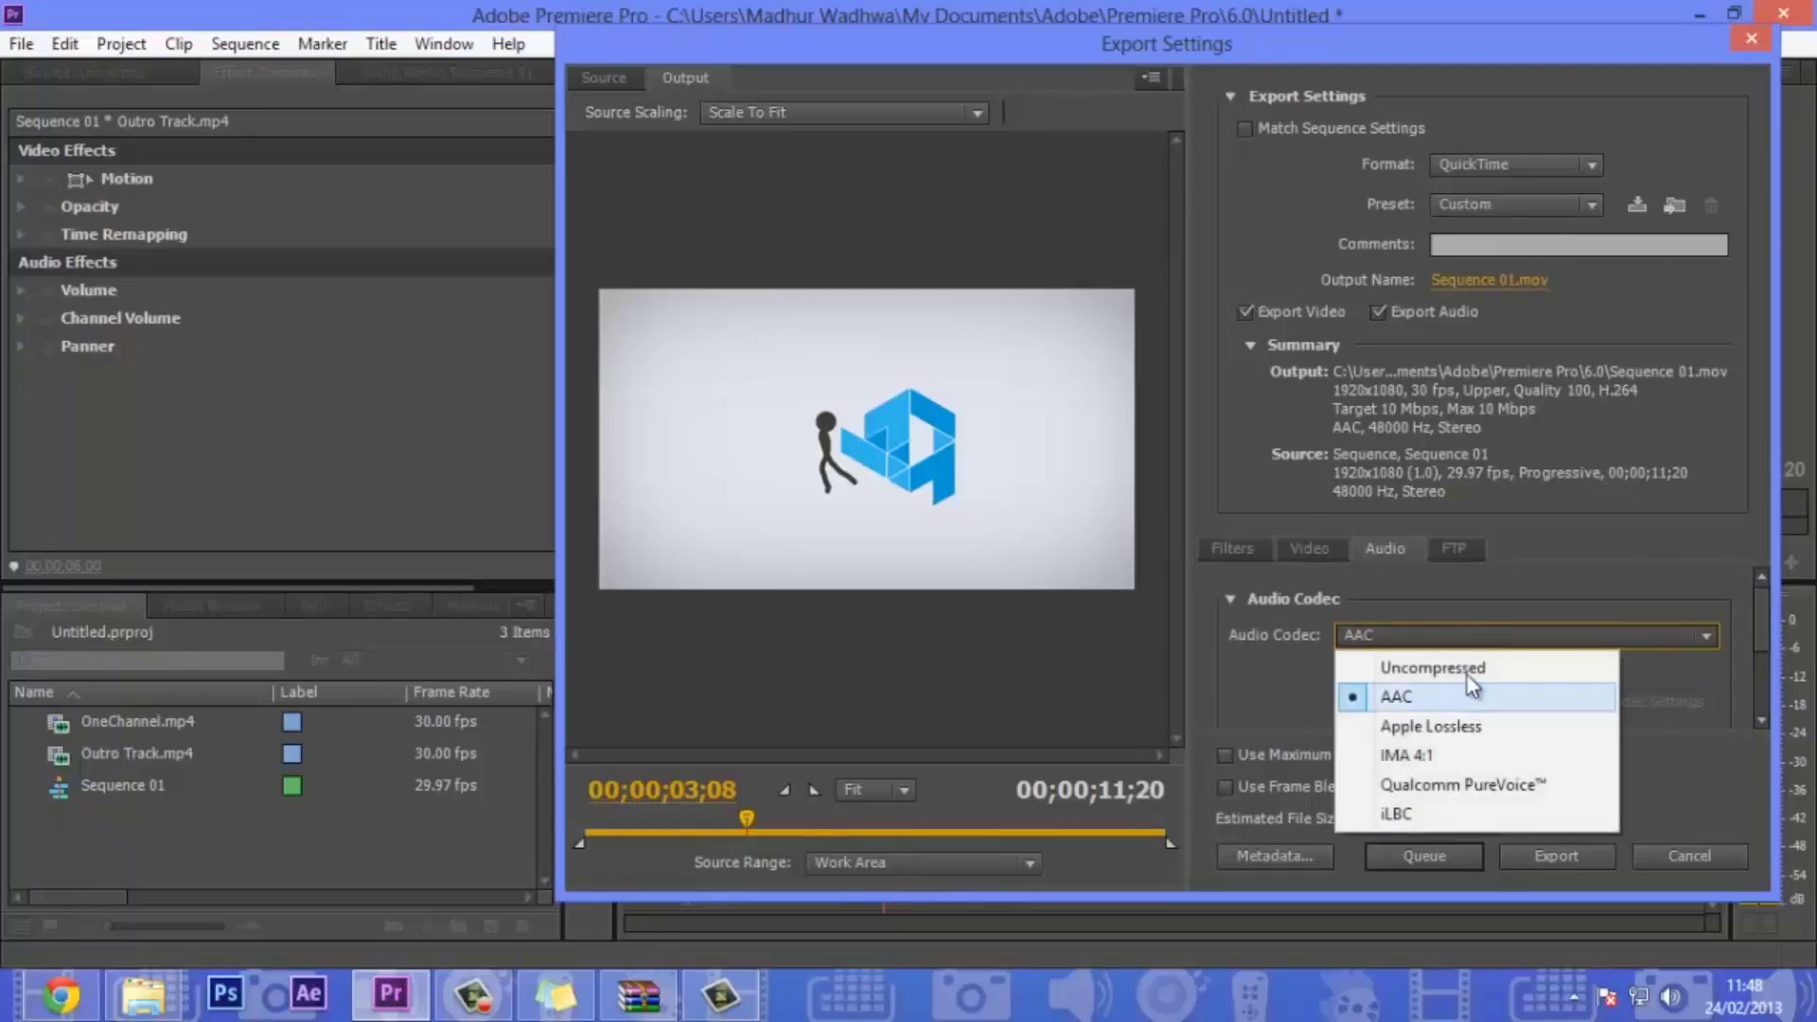
click(1461, 634)
Step: Switch the export format to Windows Media, outputting Sequence 01.wmv, with the audio codec unchanged
click(1491, 165)
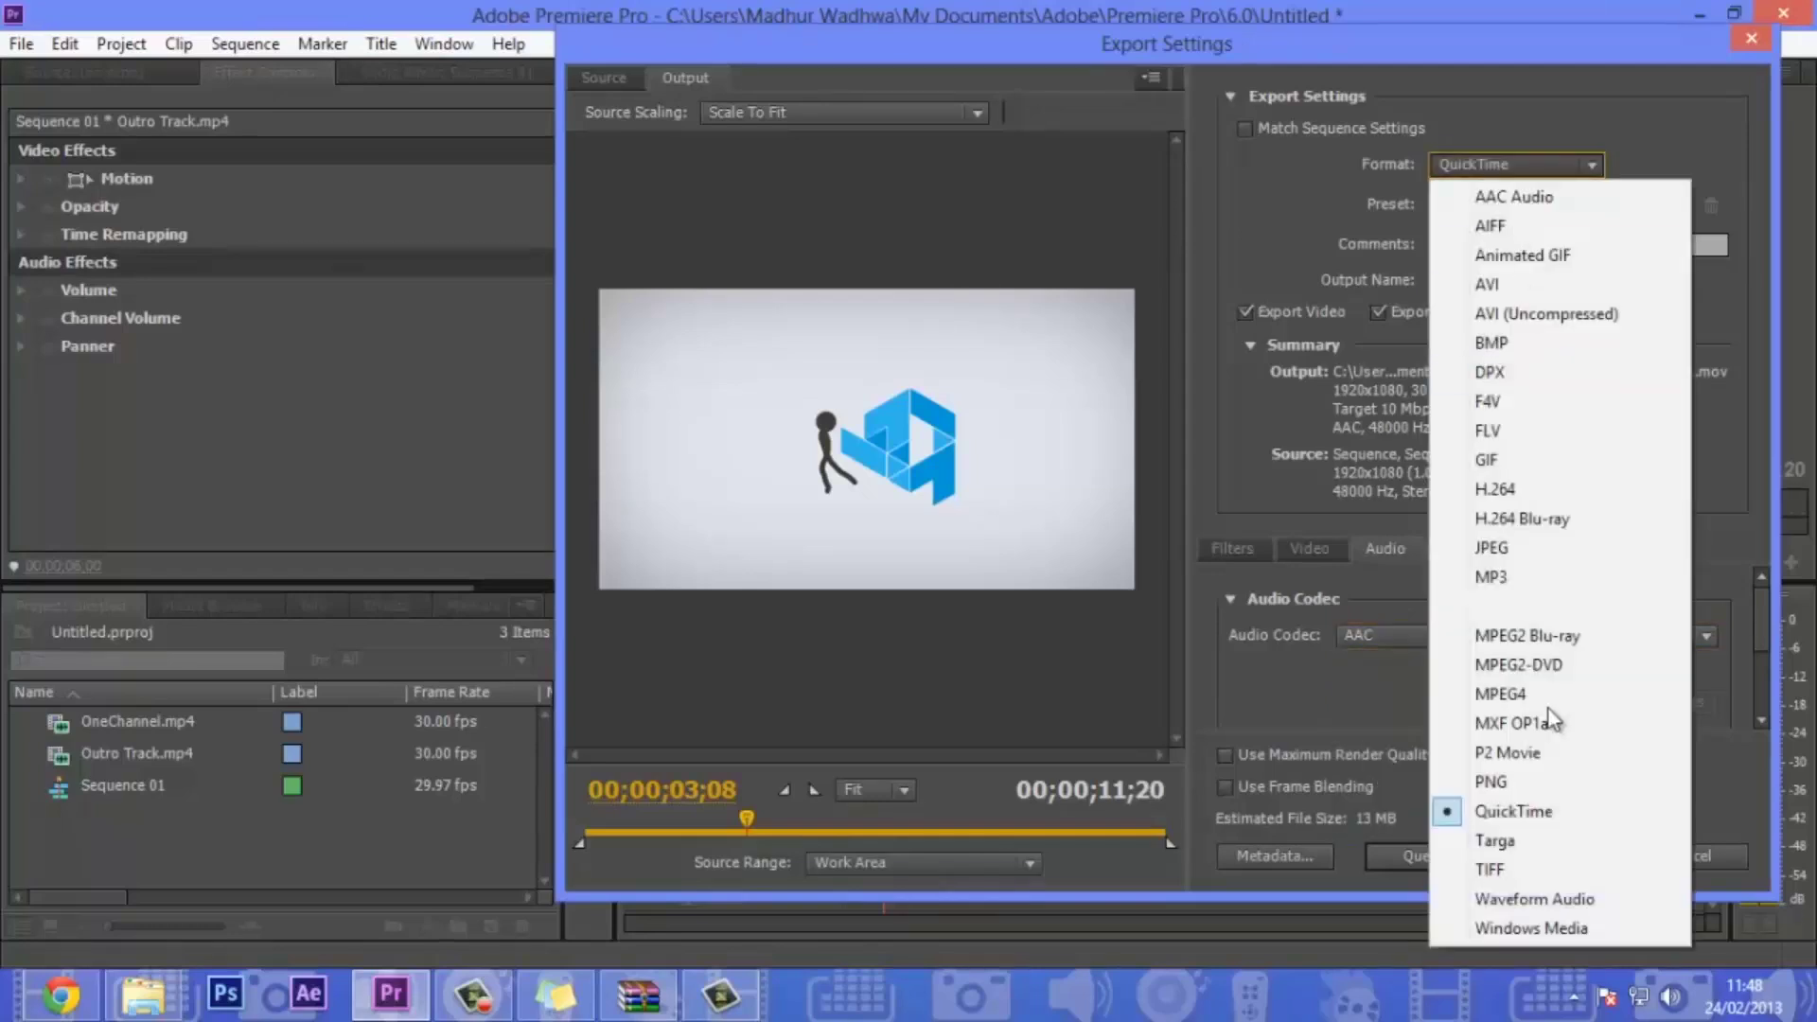
click(1553, 920)
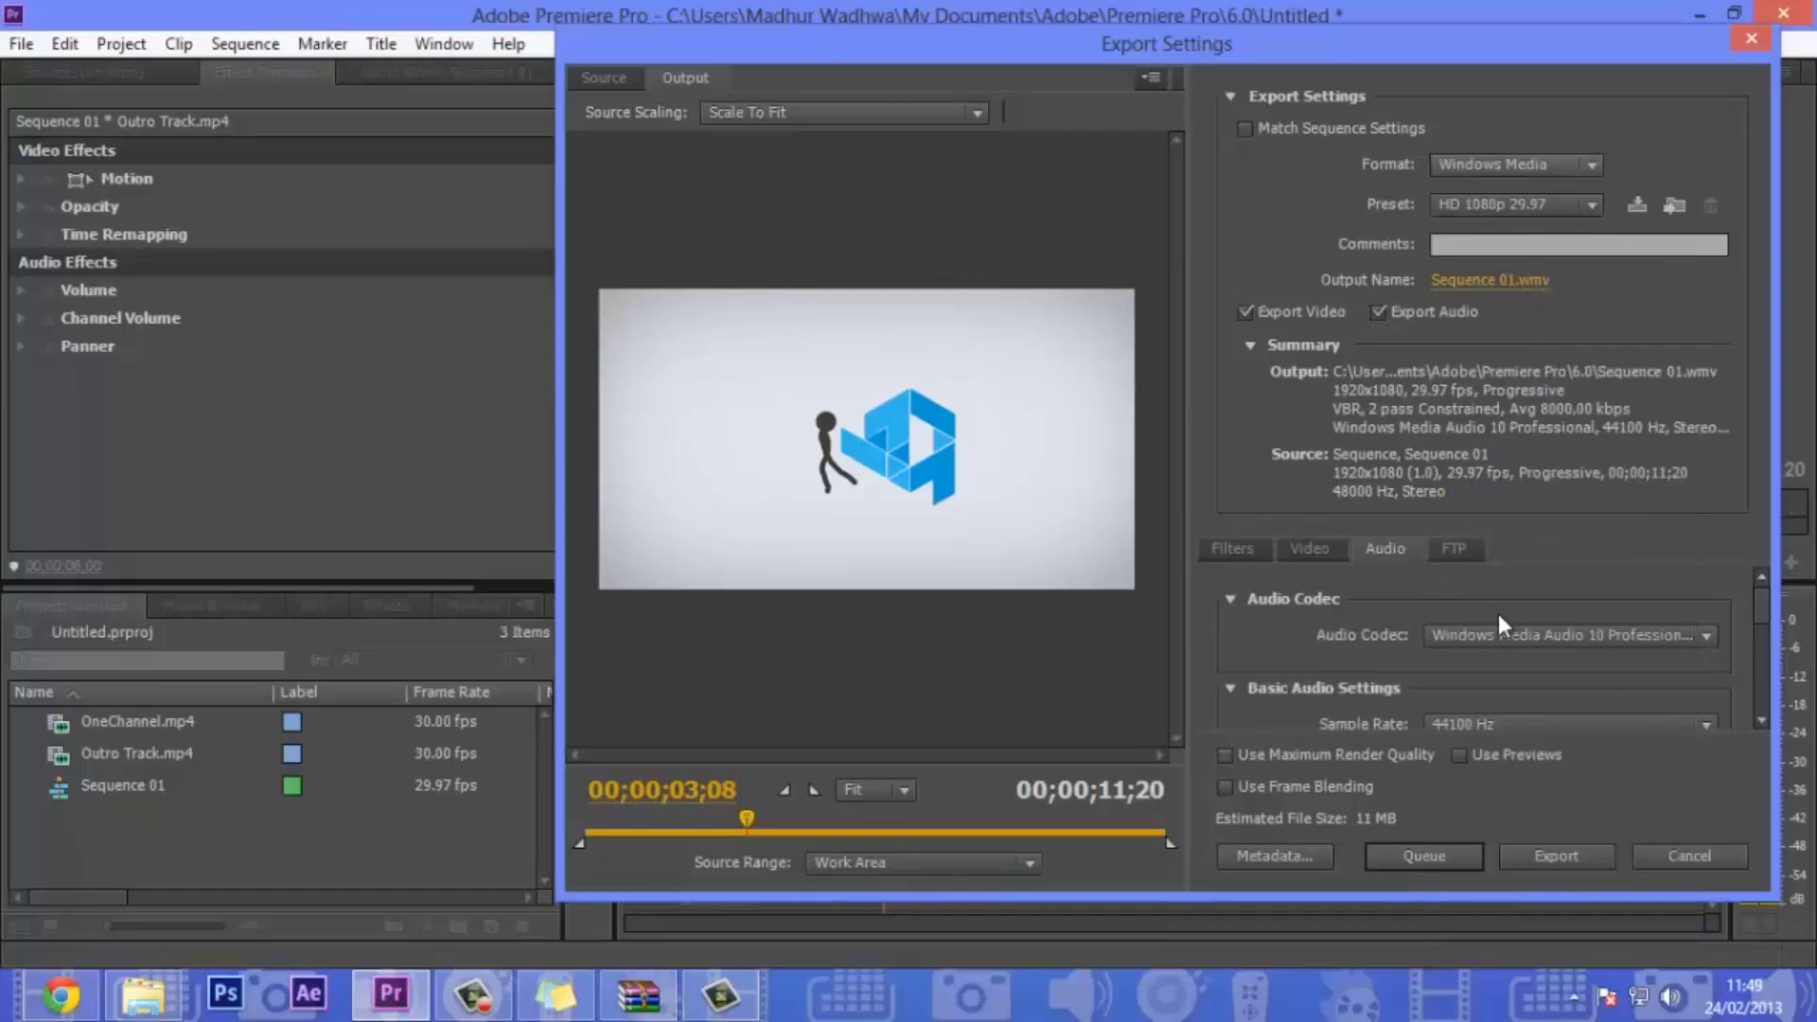
click(1681, 639)
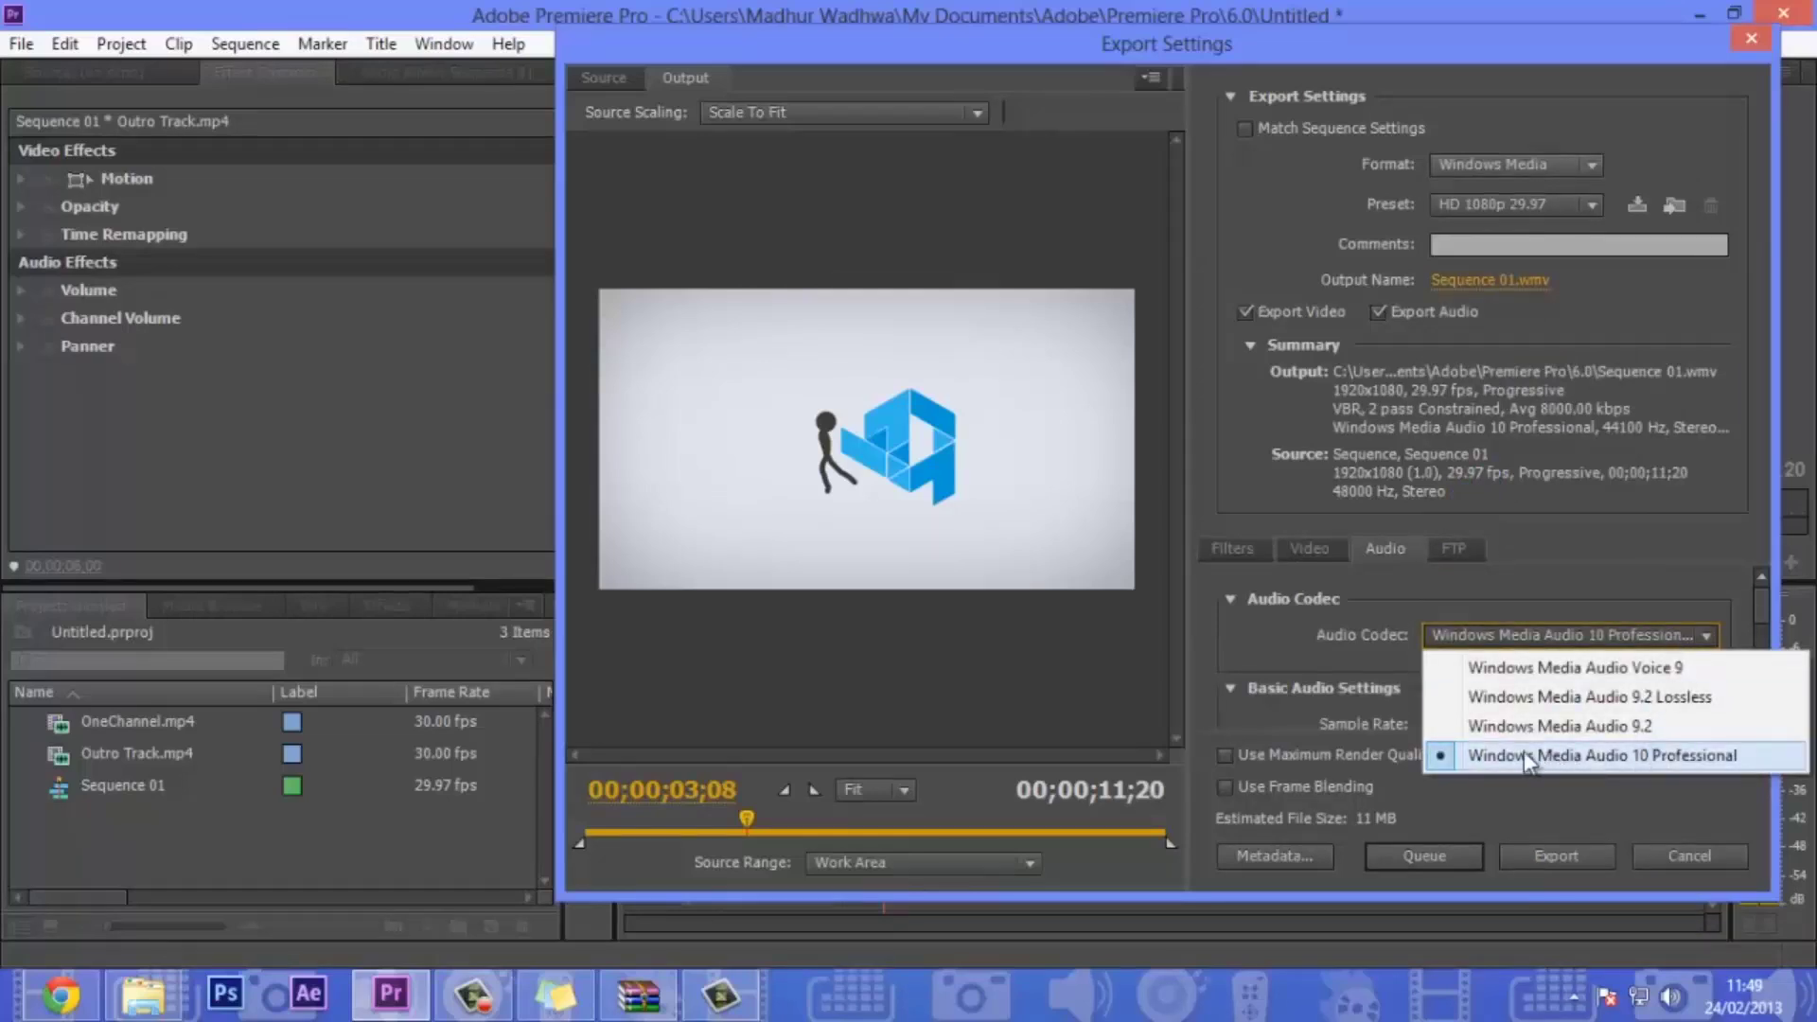
click(1608, 755)
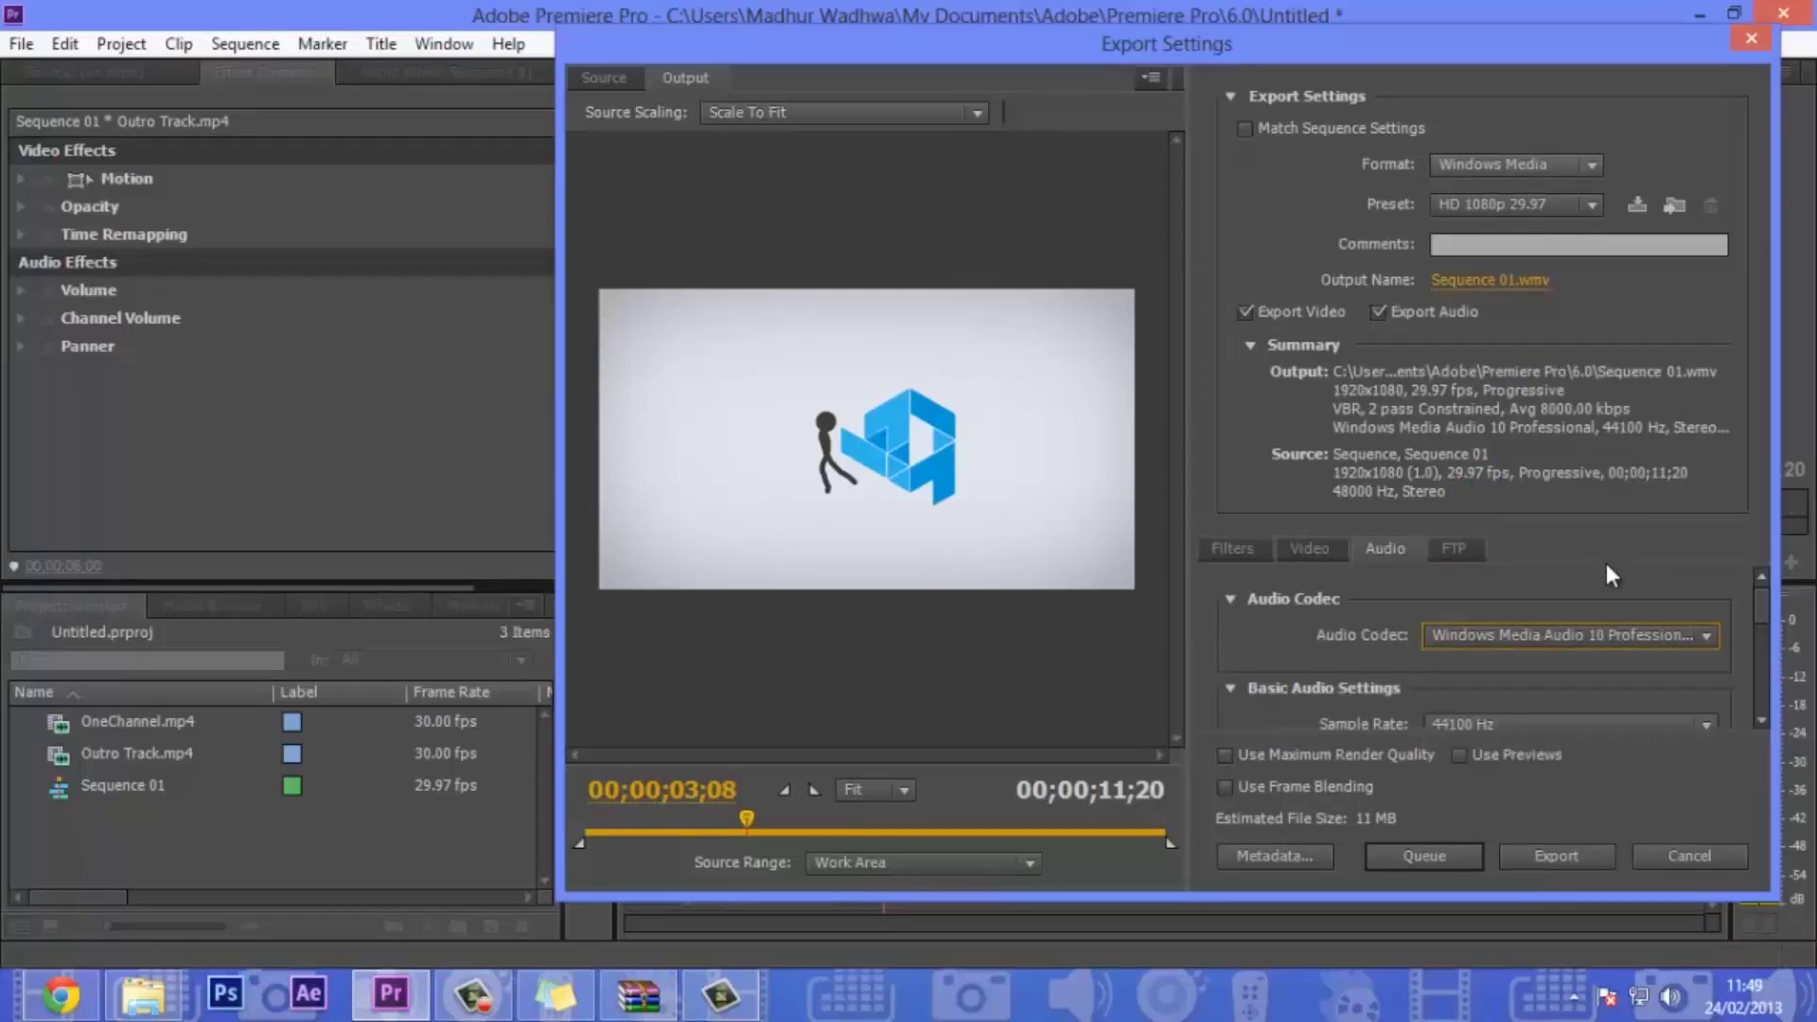
drag(1767, 610, 1763, 690)
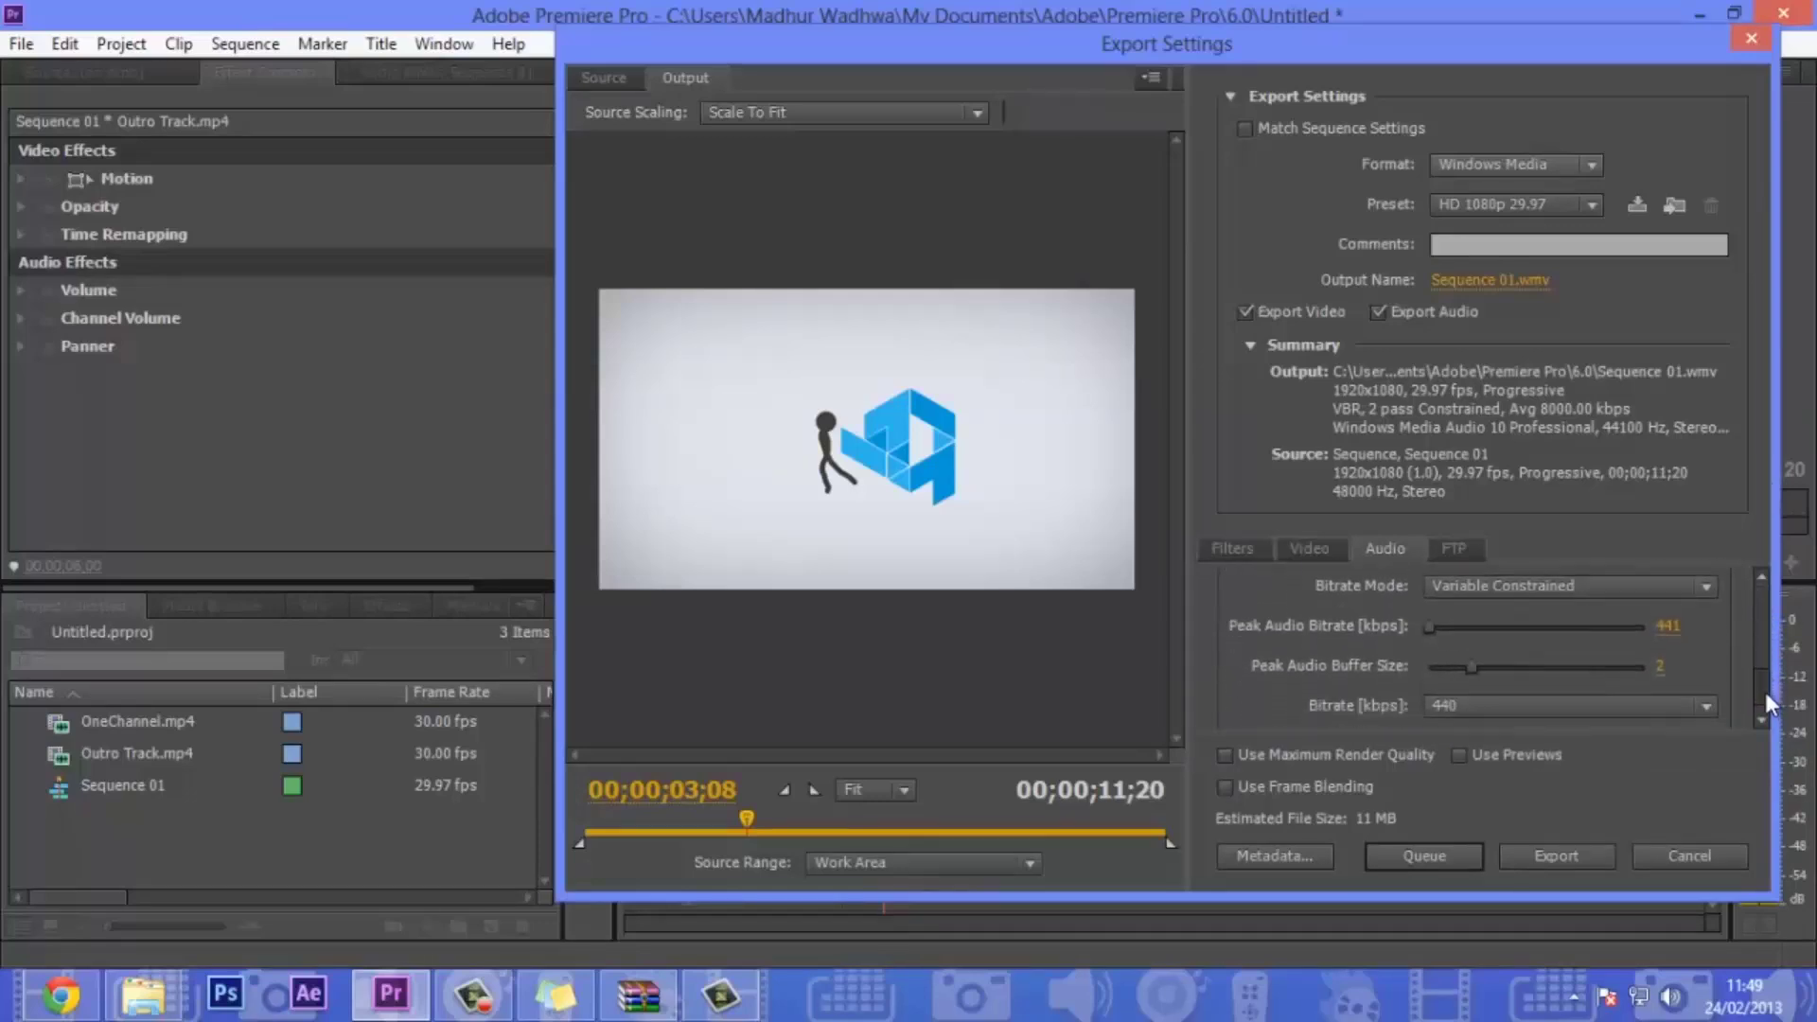
Step: Set the video codec to Windows Media Video 9 Advanced Profile on the Video tab
click(1311, 551)
drag(1756, 612, 1754, 617)
click(1657, 605)
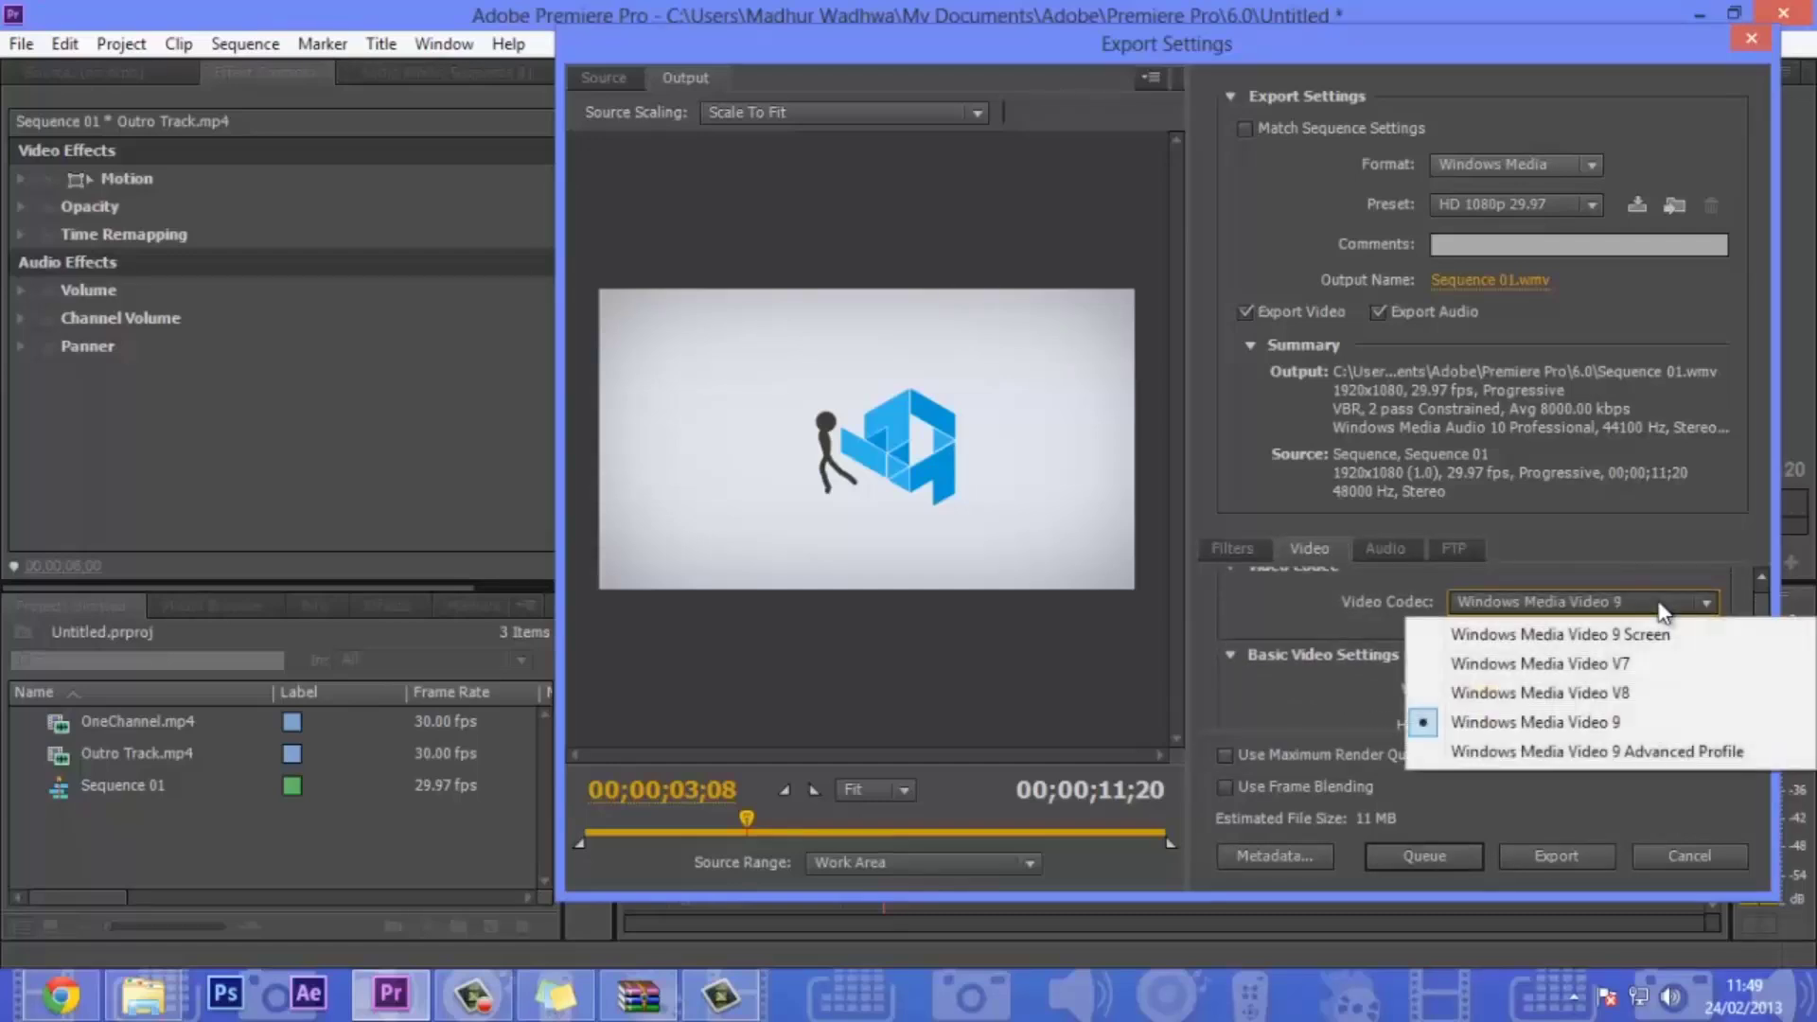
click(1539, 762)
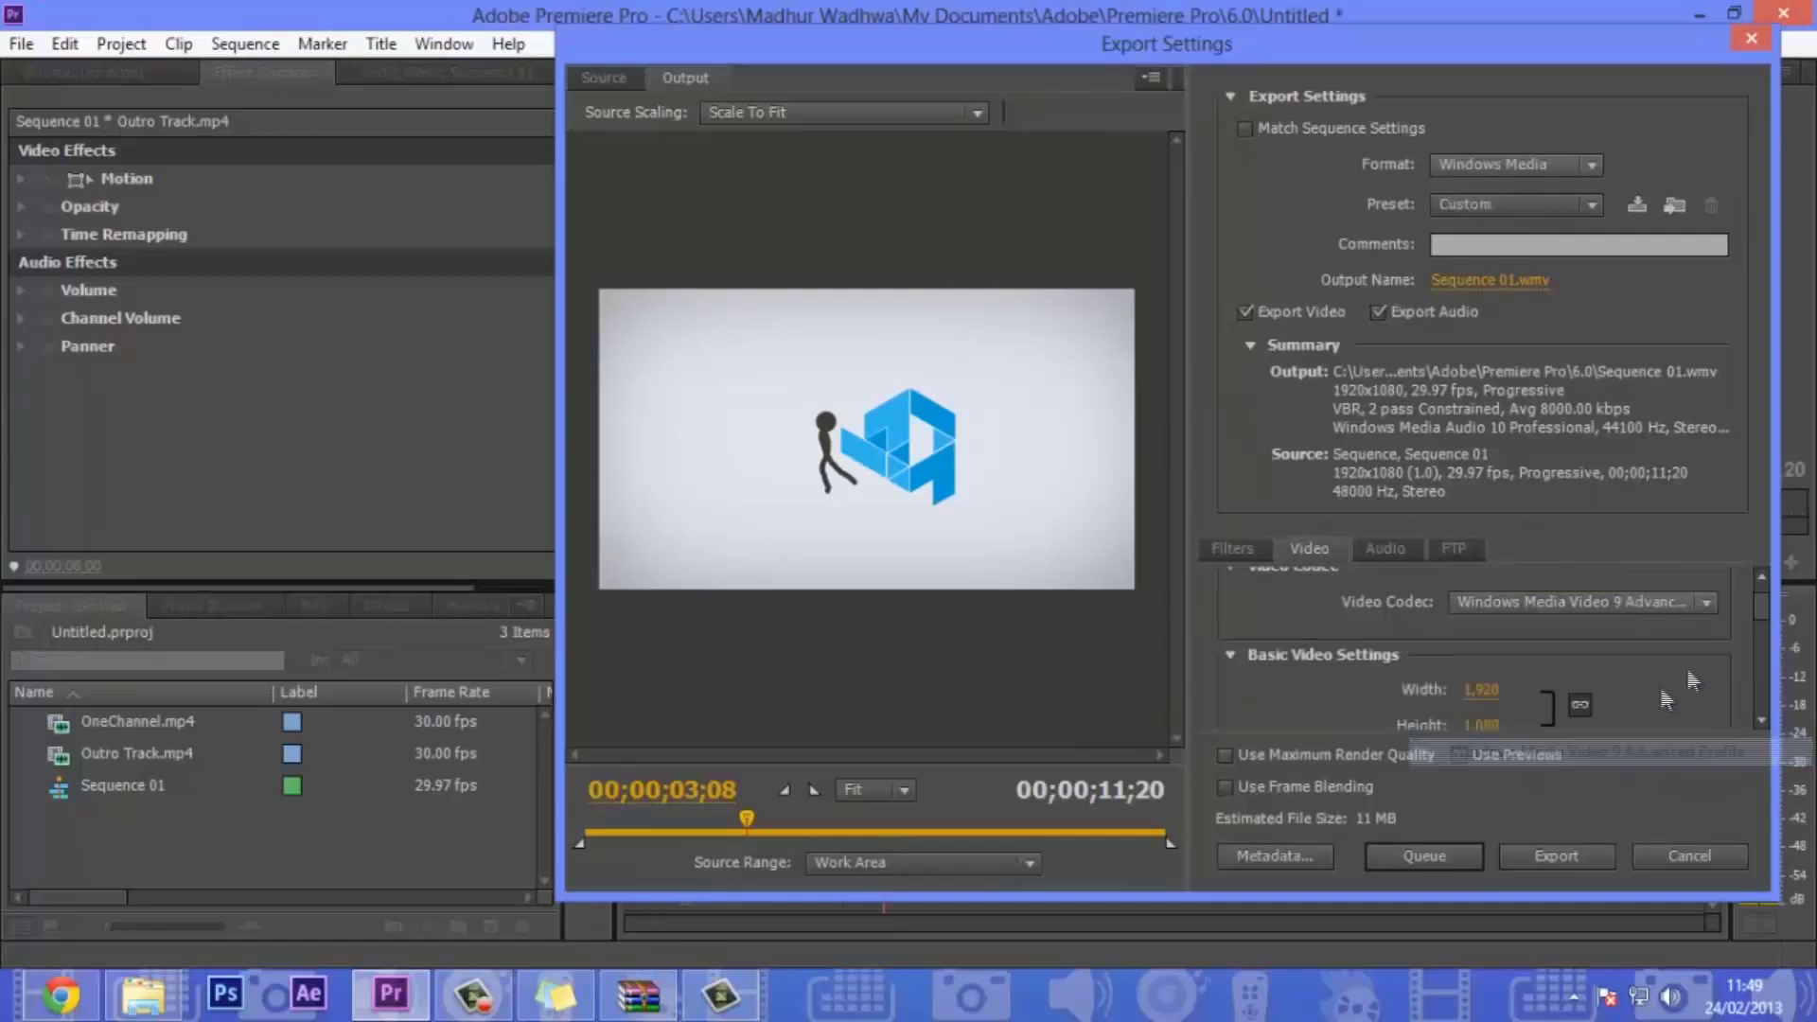
mouse_move(1756, 605)
mouse_down()
mouse_move(1752, 701)
mouse_move(1757, 577)
mouse_up()
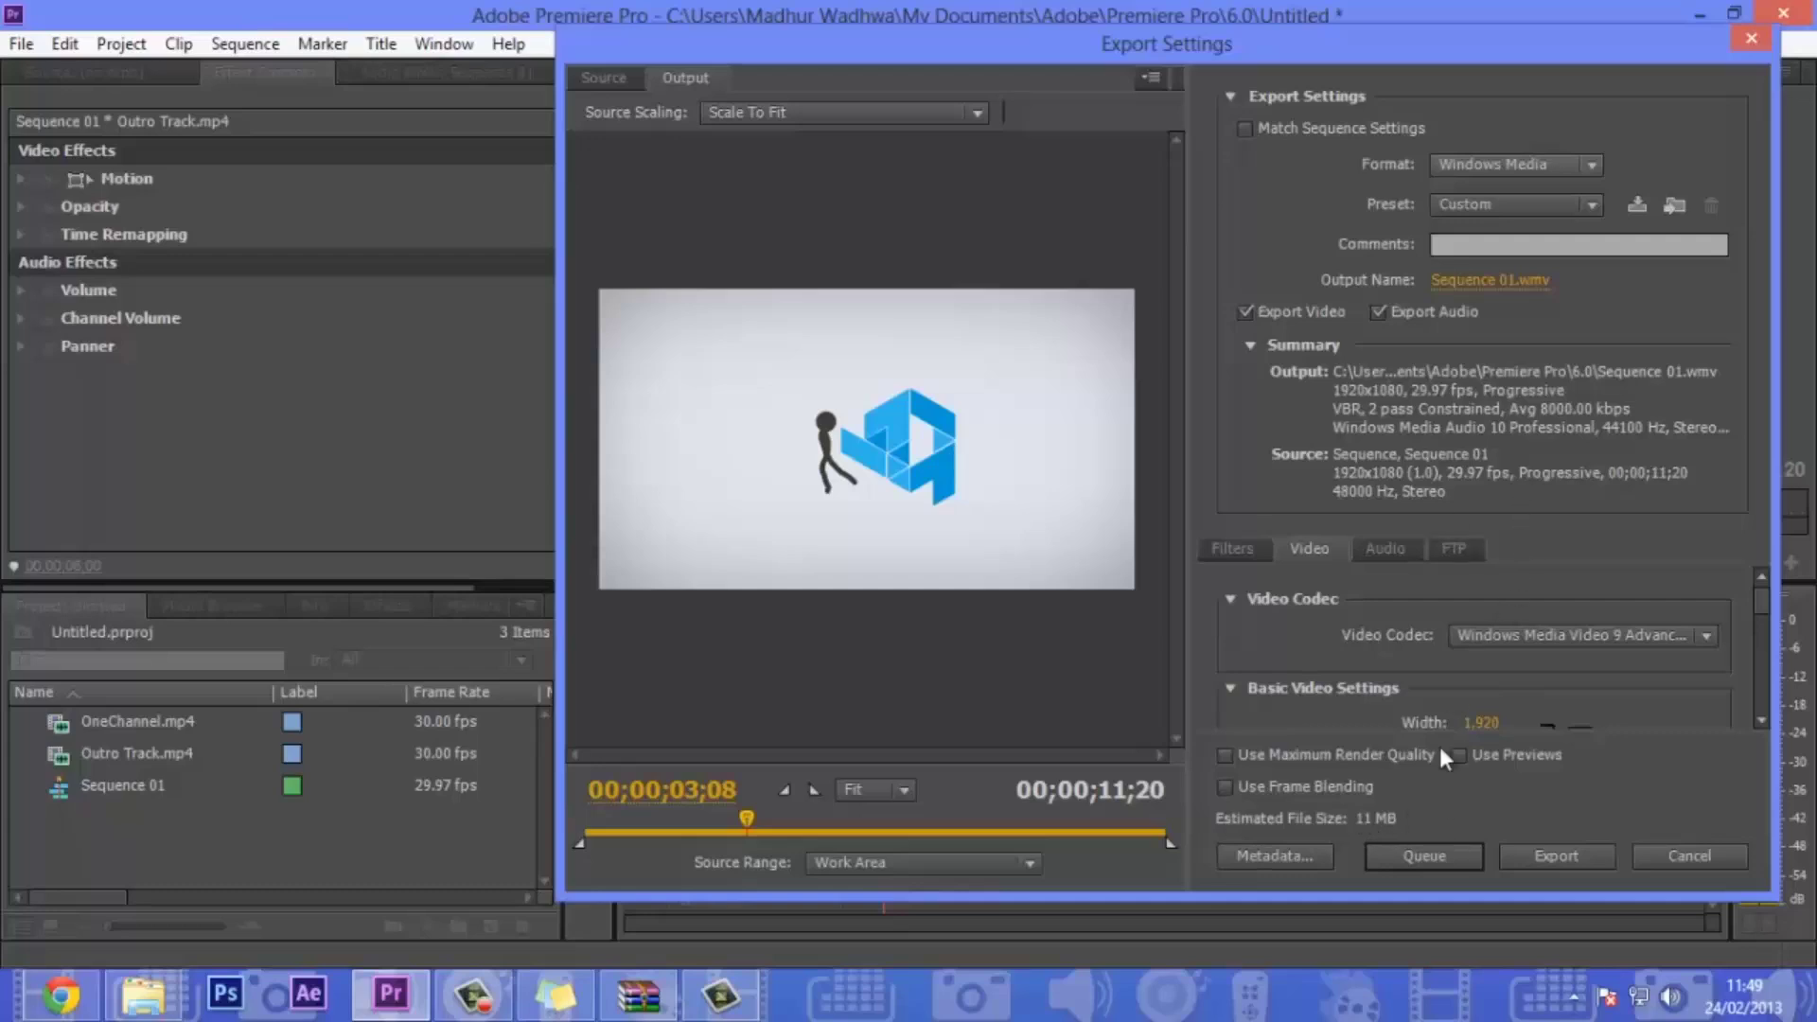
Step: Switch the format back to QuickTime with the HD 1080i 29.97 H.264 preset, confirming the H.264 codec
click(1519, 168)
click(1481, 811)
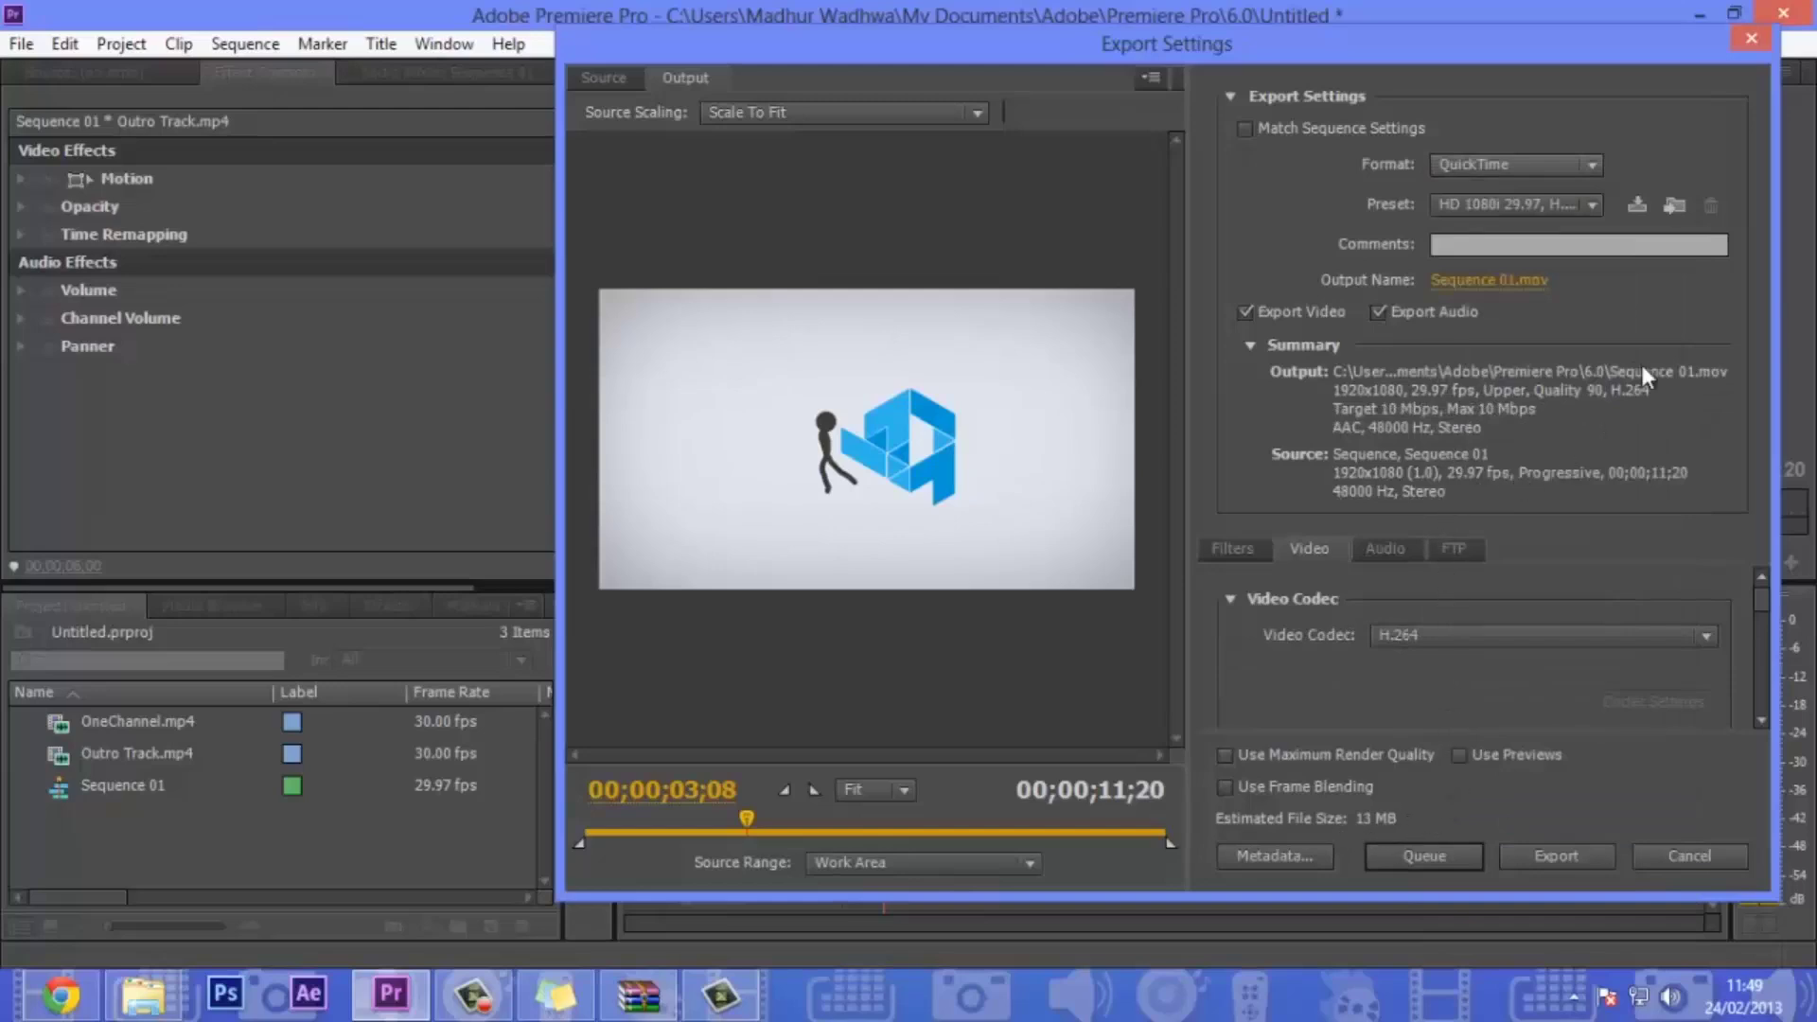
click(1556, 209)
click(1706, 635)
click(1732, 620)
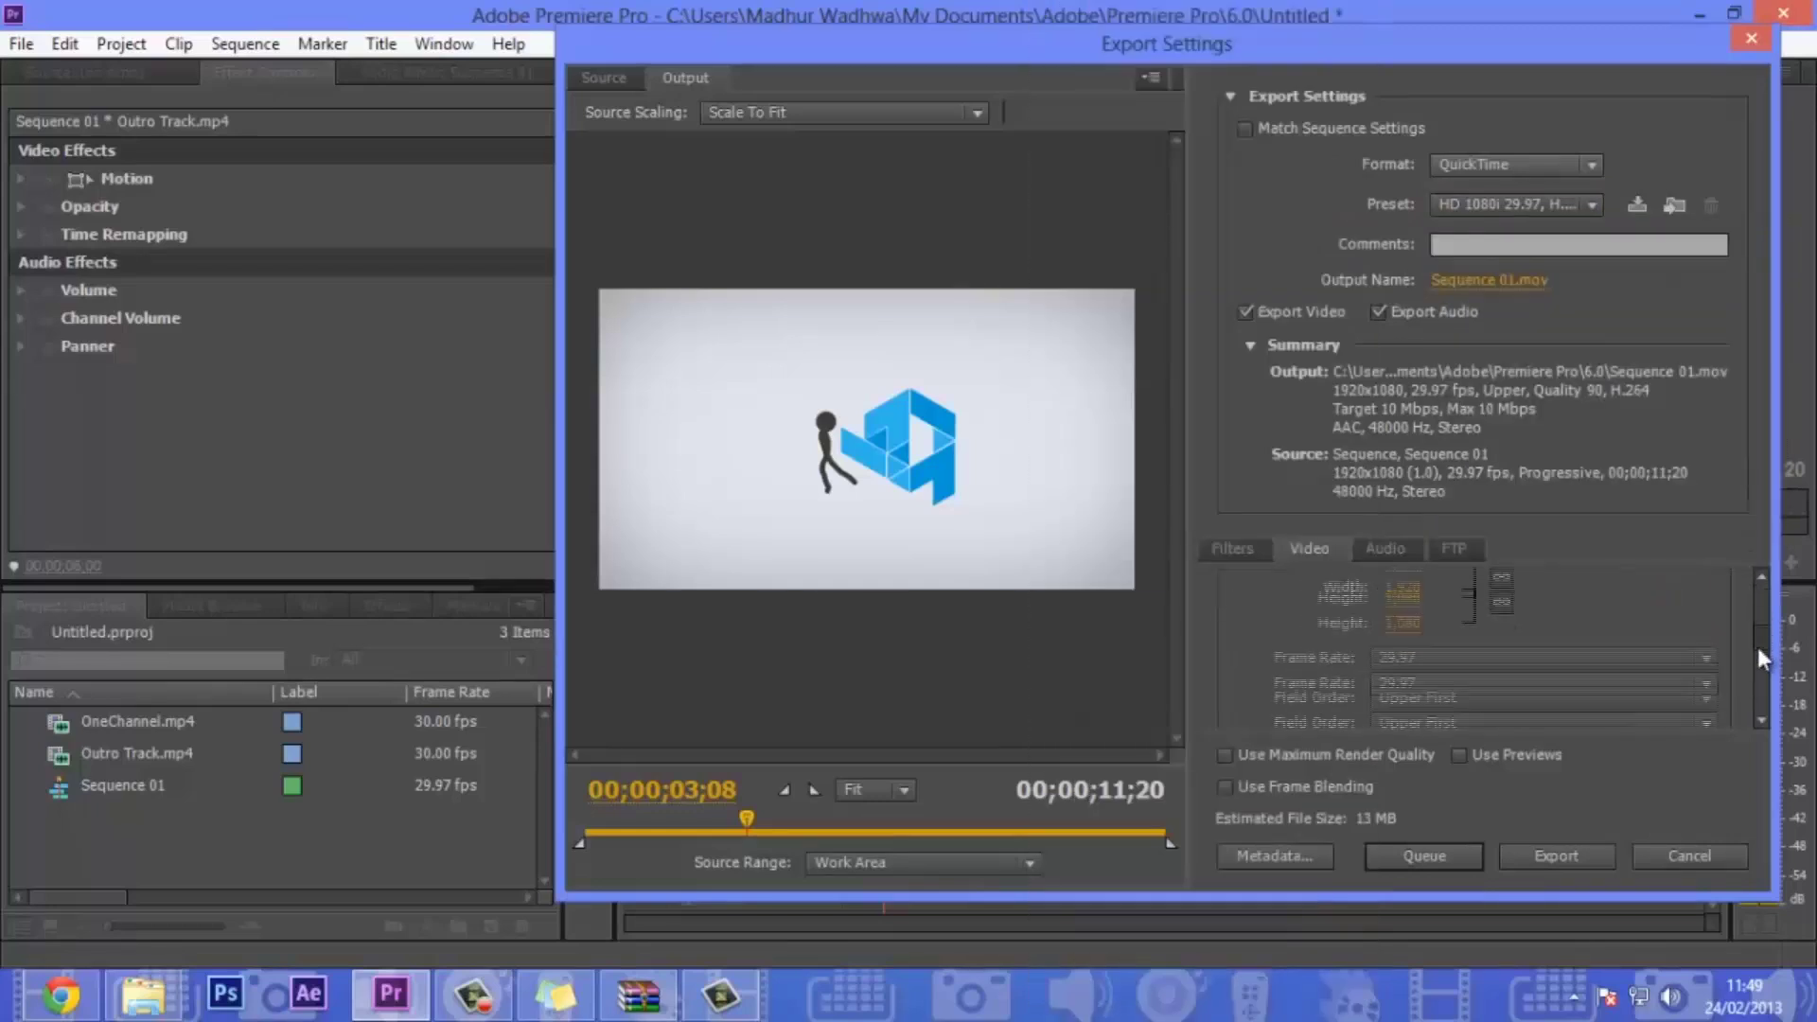